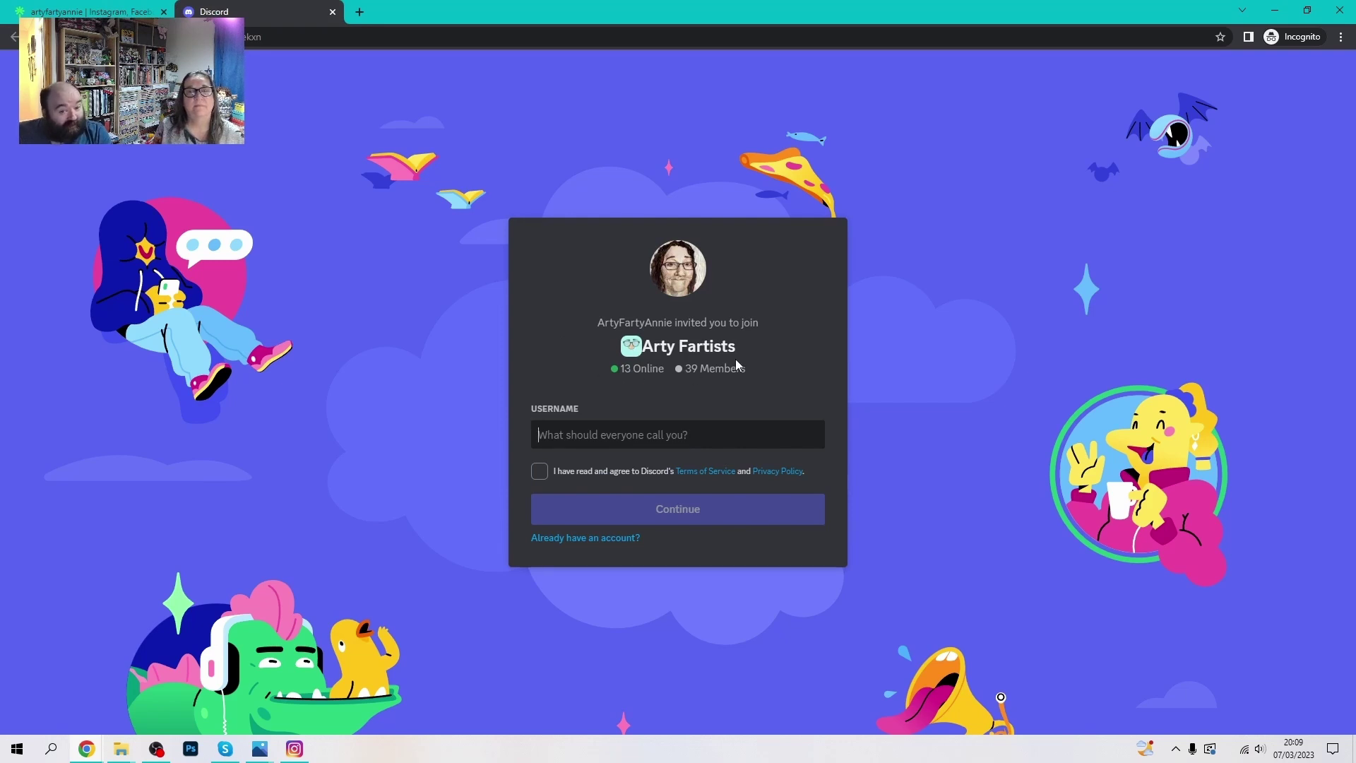
# Register for the Arty Fartists invite with the username ArtyFartyTestAccount, agreeing to the Terms of Service and Privacy Policy
pyautogui.click(641, 434)
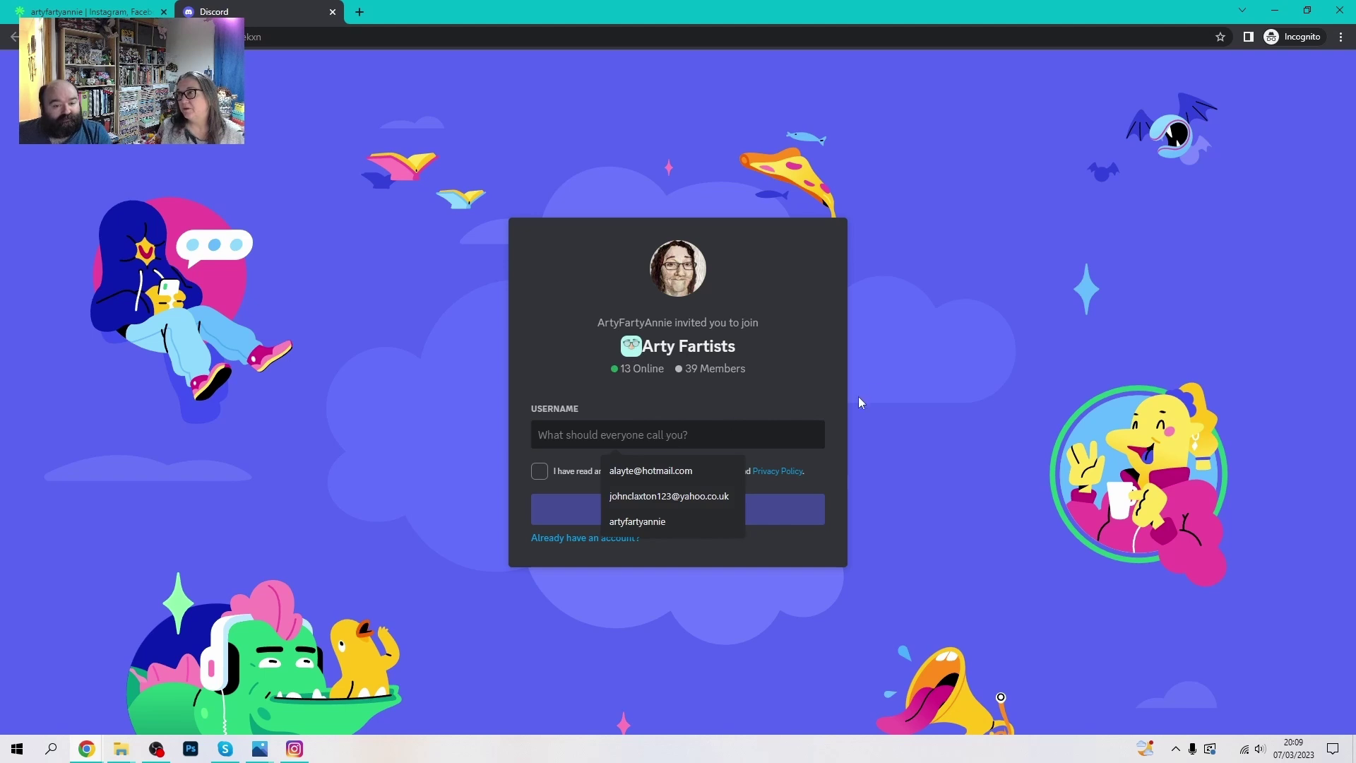
pyautogui.click(901, 355)
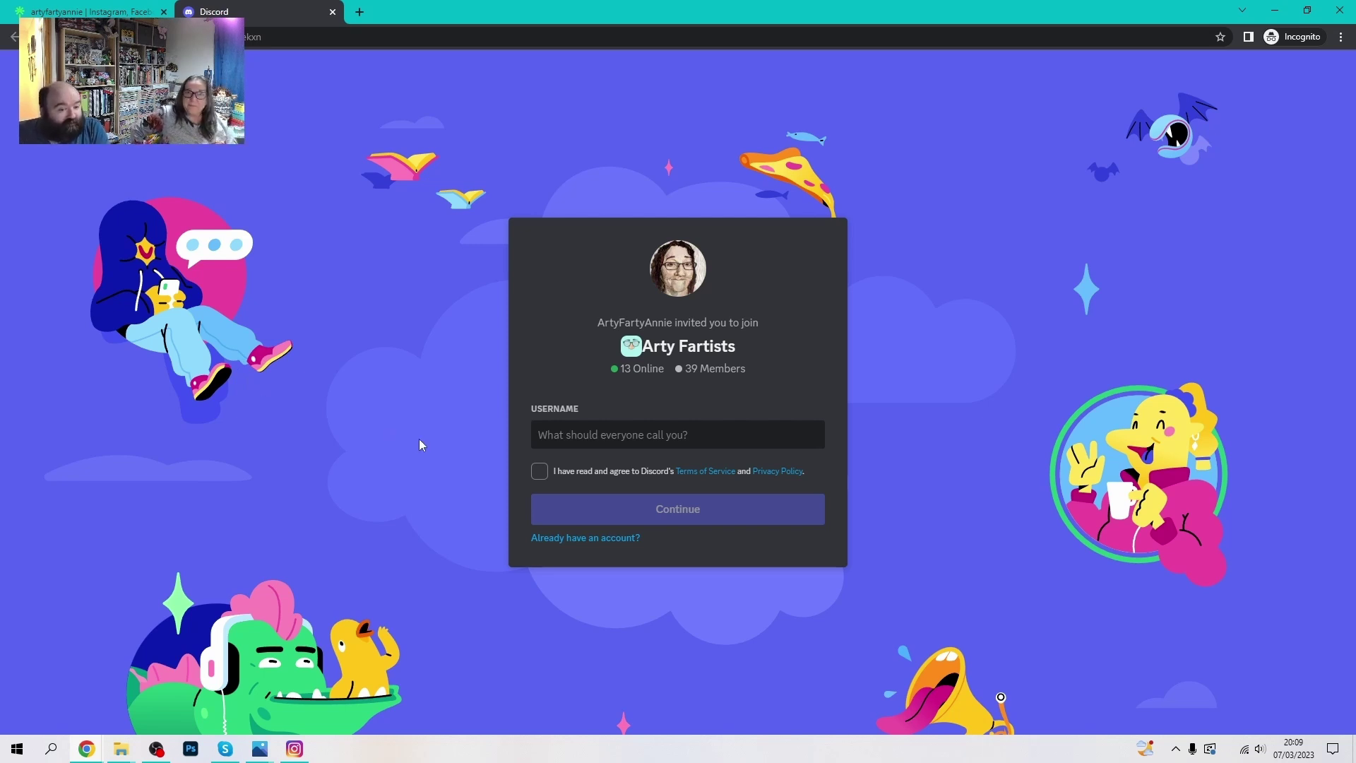
pyautogui.click(545, 439)
pyautogui.write('A')
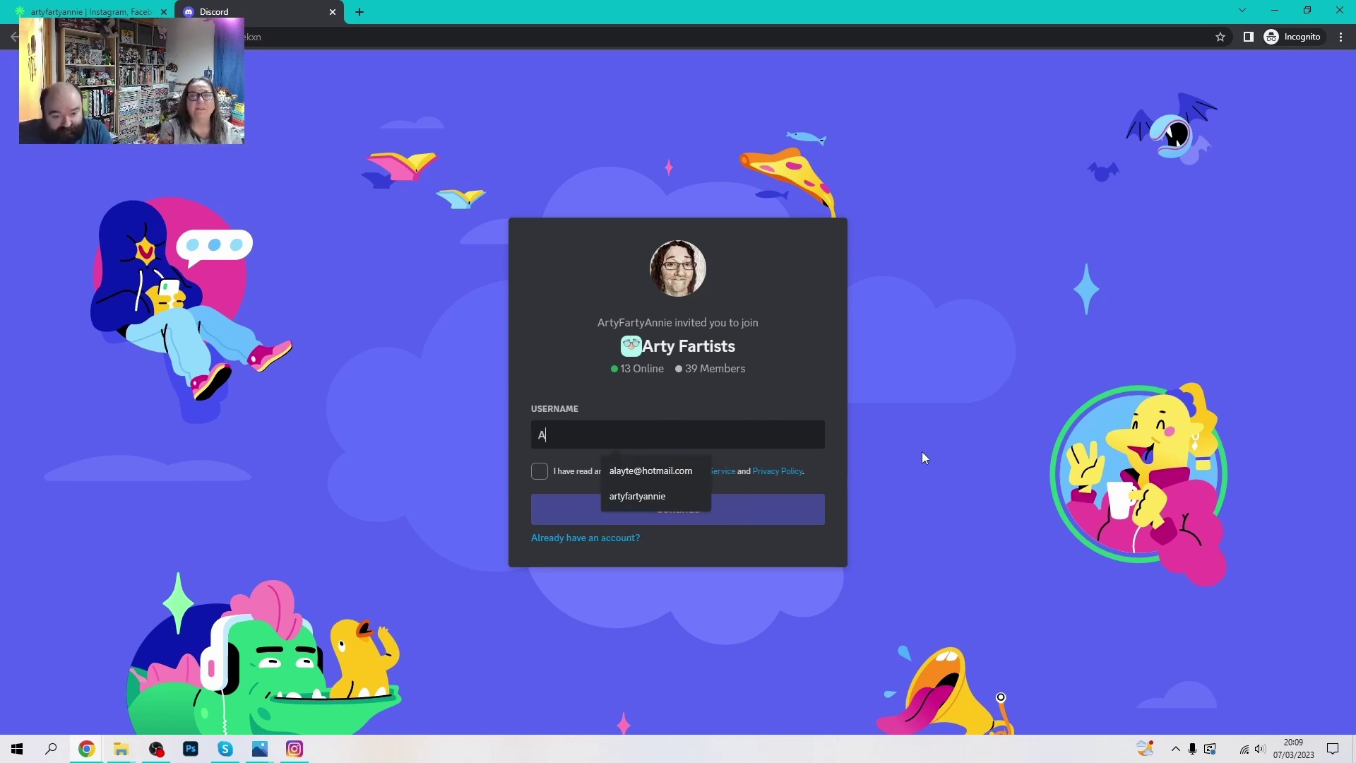
pyautogui.write('rtyFartyTestAccount')
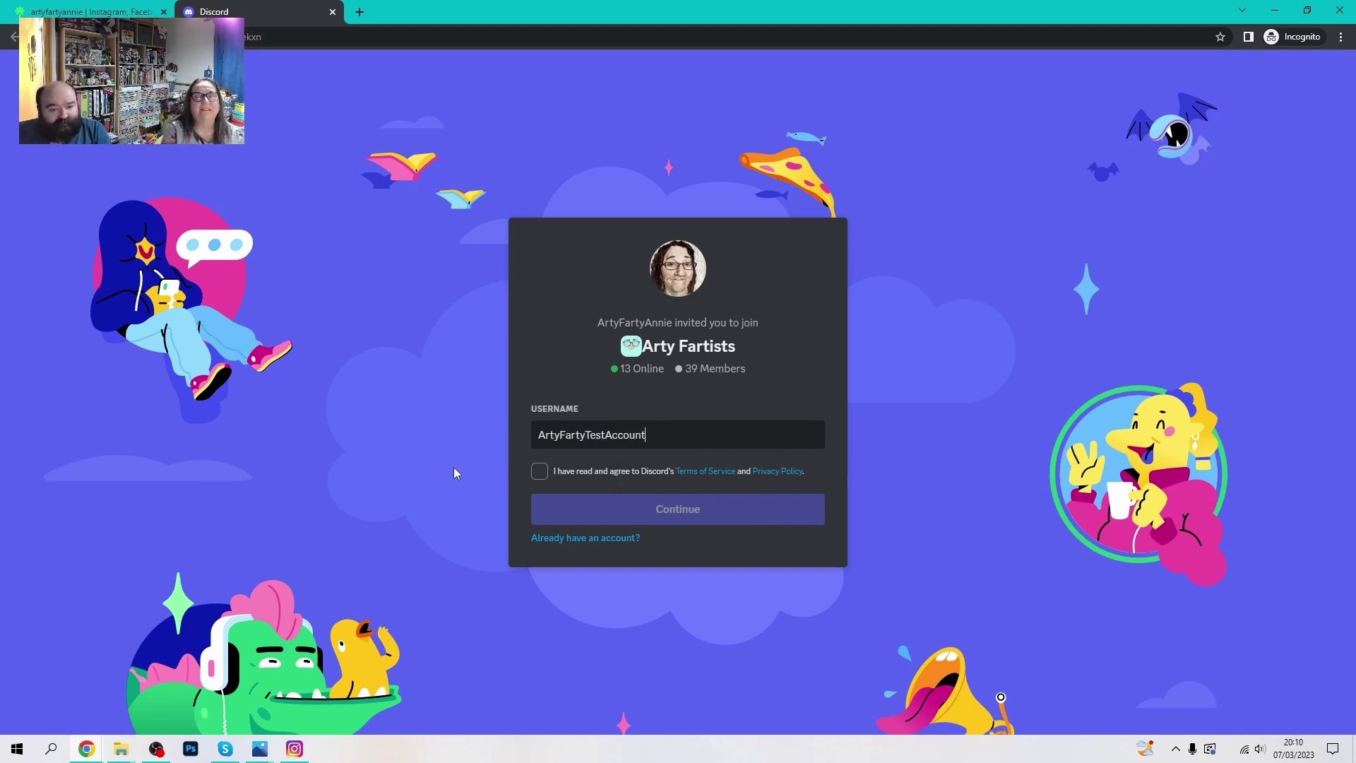
pyautogui.click(541, 472)
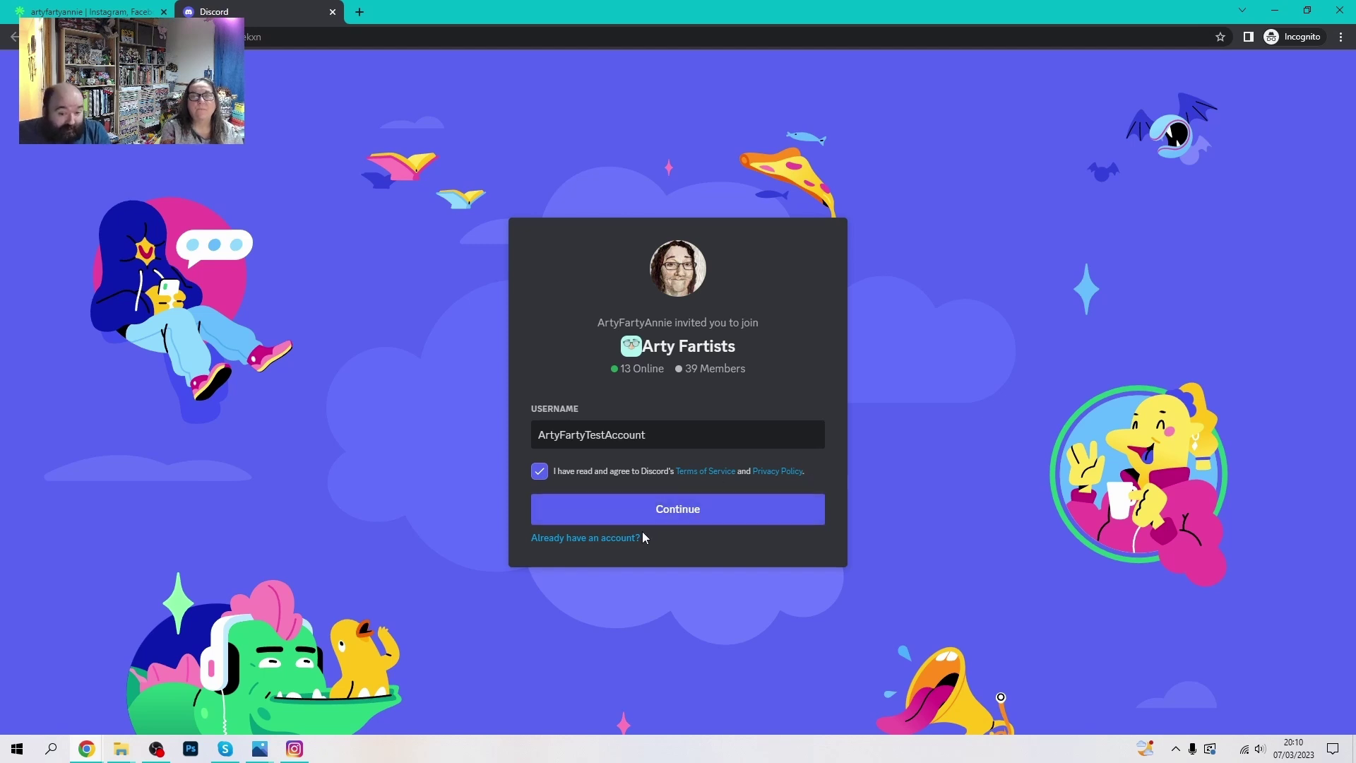
pyautogui.click(696, 524)
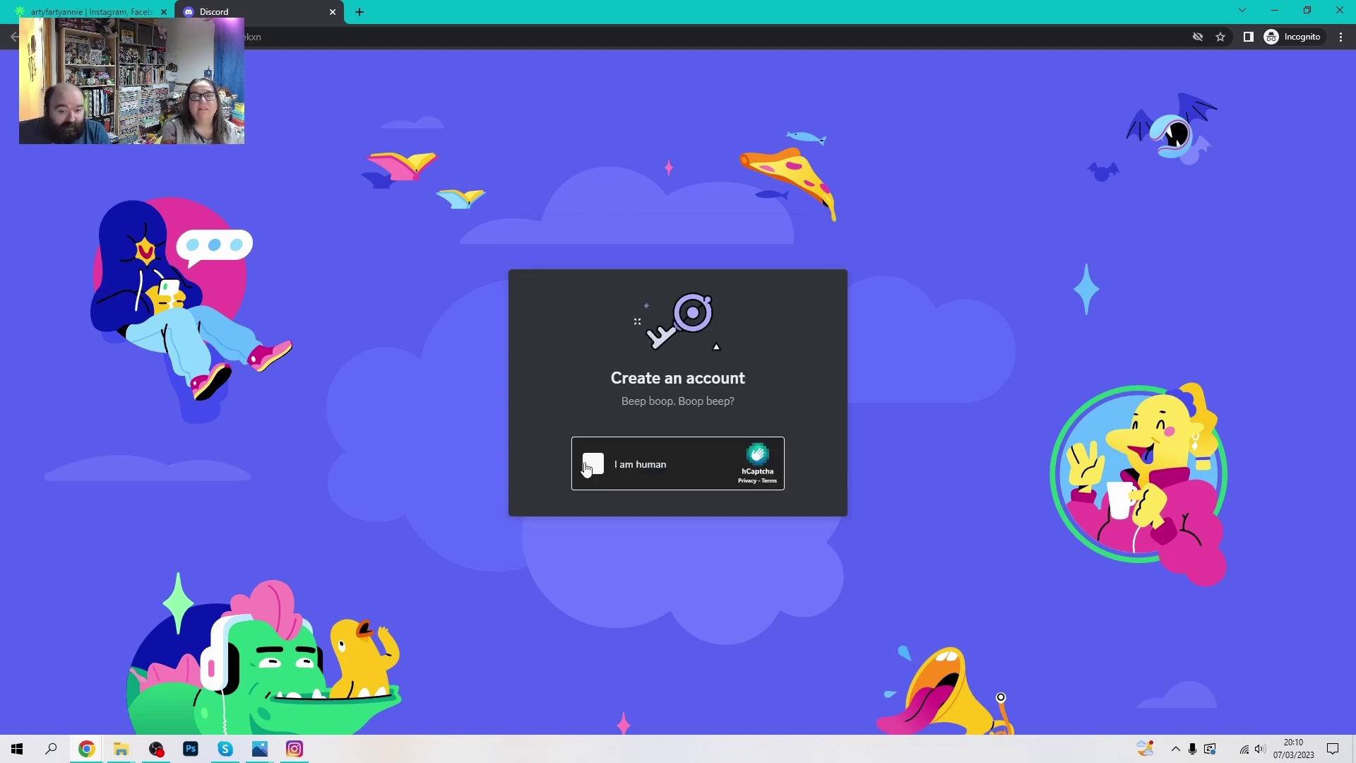
# Complete the human verification by selecting the images of very fast cars and submitting them
pyautogui.click(586, 466)
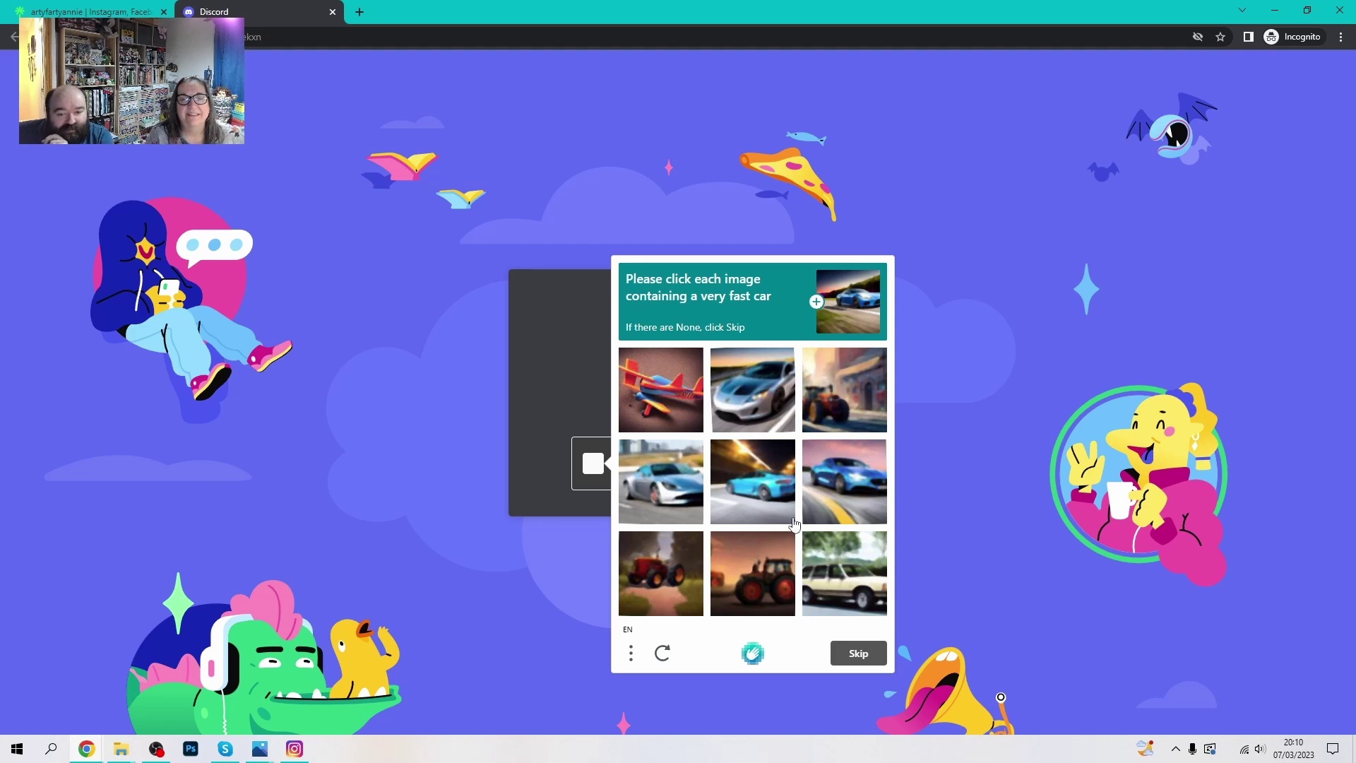
pyautogui.click(680, 485)
pyautogui.click(739, 424)
pyautogui.click(754, 480)
pyautogui.click(845, 483)
pyautogui.click(859, 654)
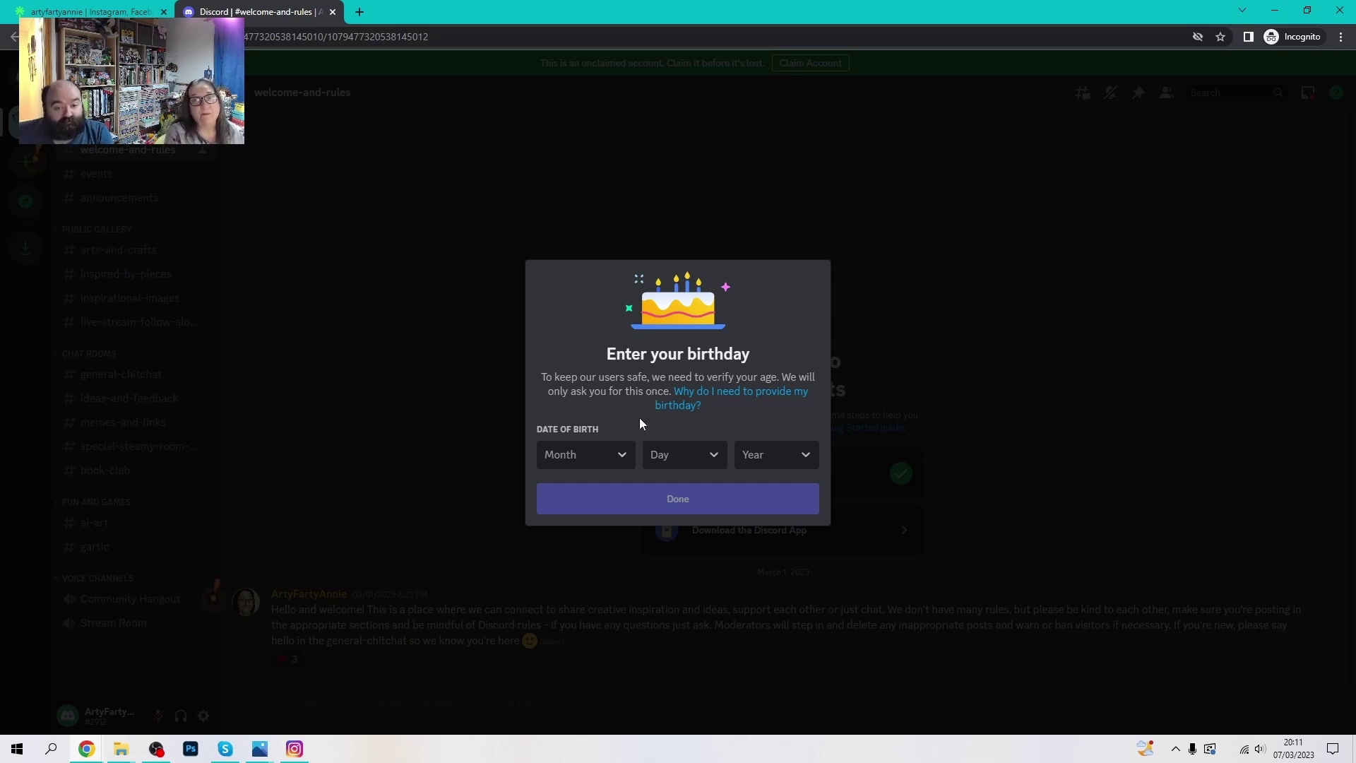
# Choose the birth month and day in the birthday form
pyautogui.click(624, 457)
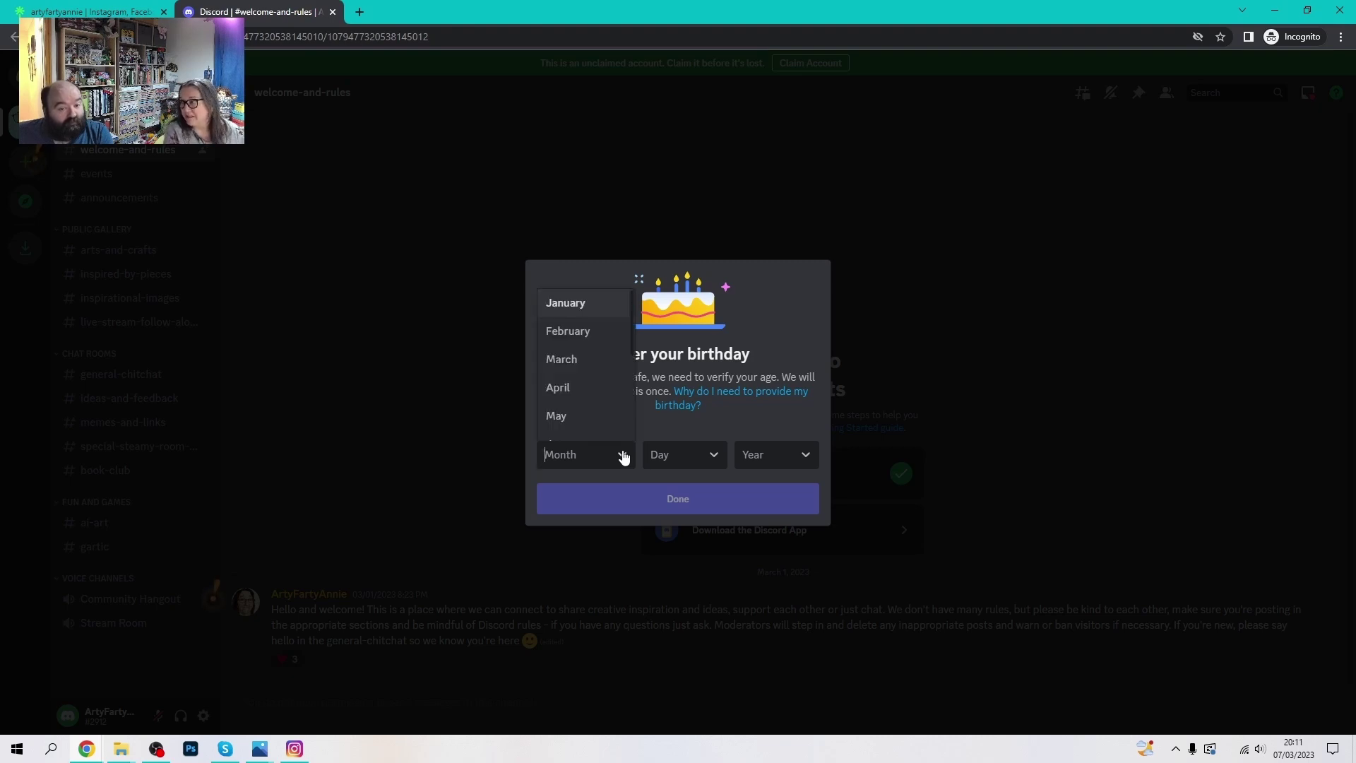
pyautogui.click(595, 366)
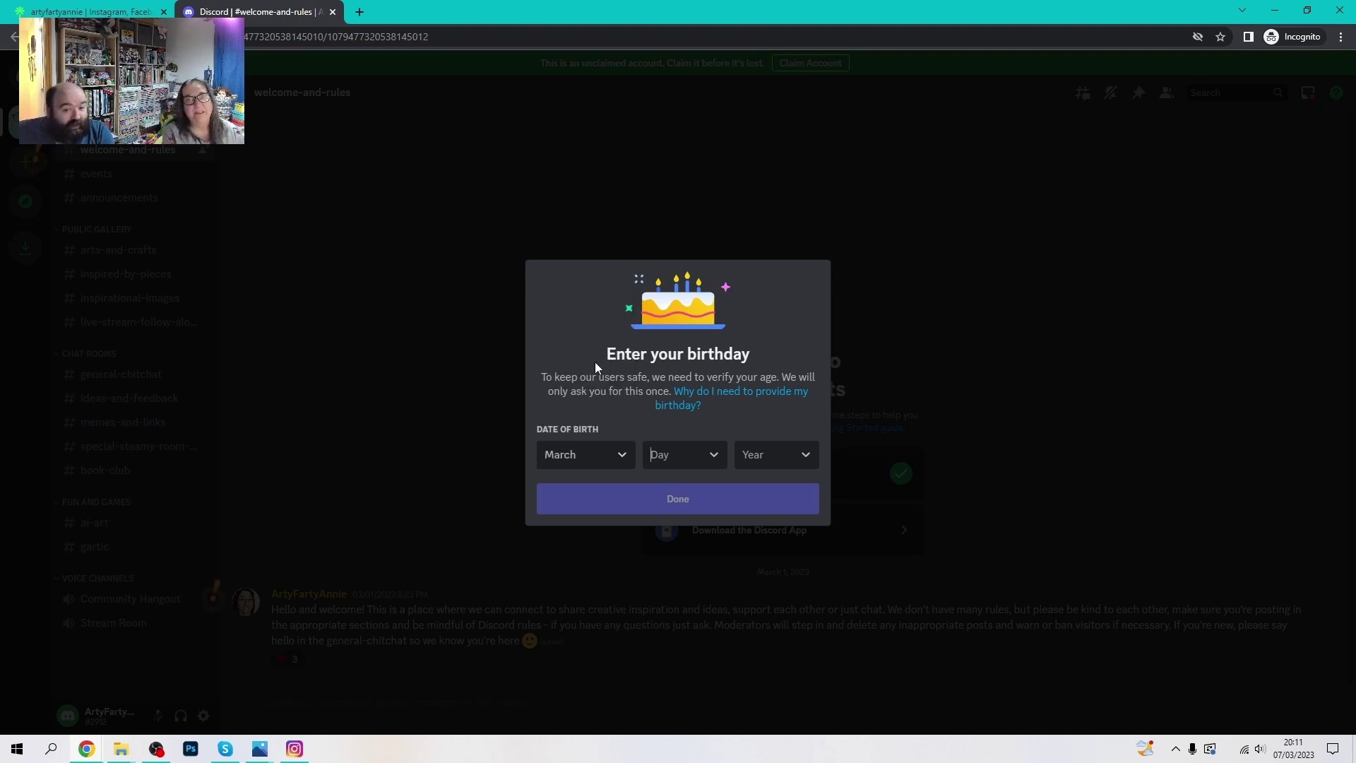
pyautogui.click(727, 460)
pyautogui.scroll(-2, 707, 414)
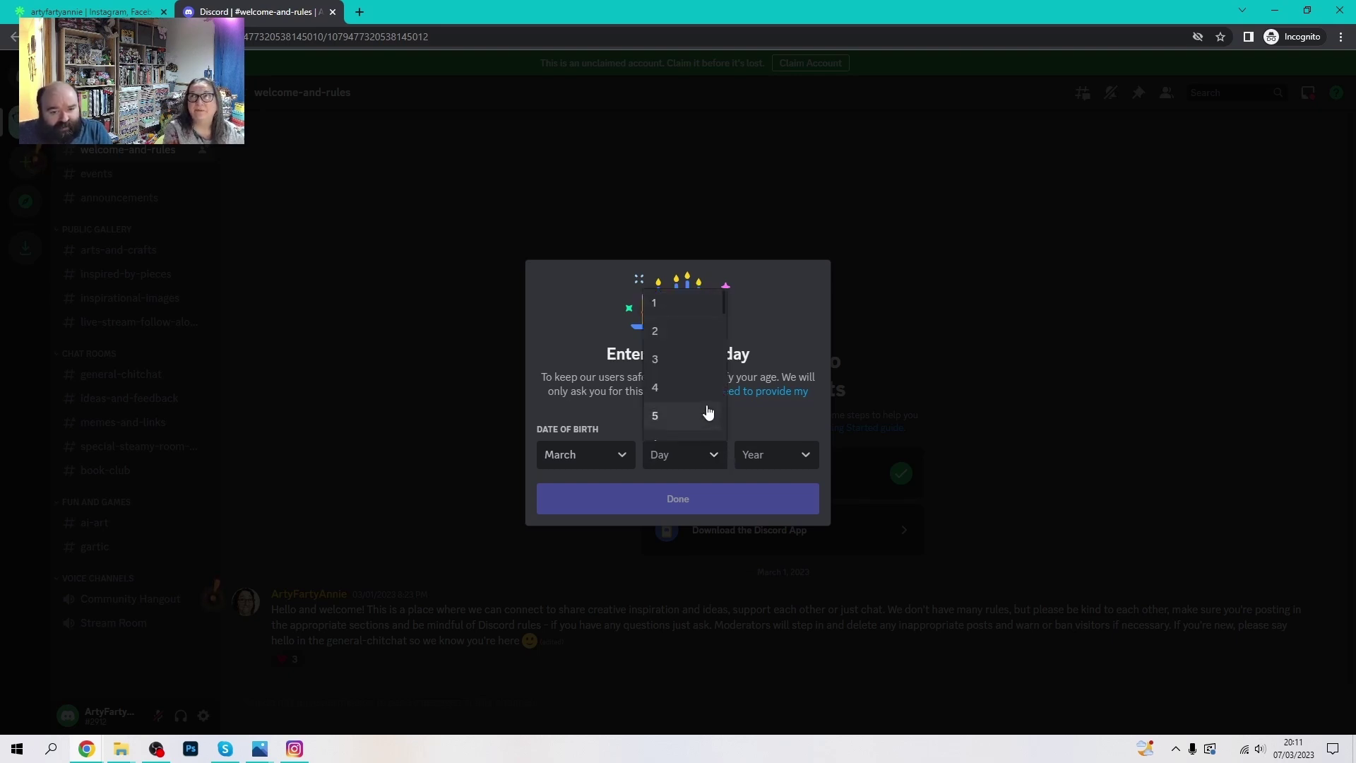
pyautogui.scroll(1, 696, 351)
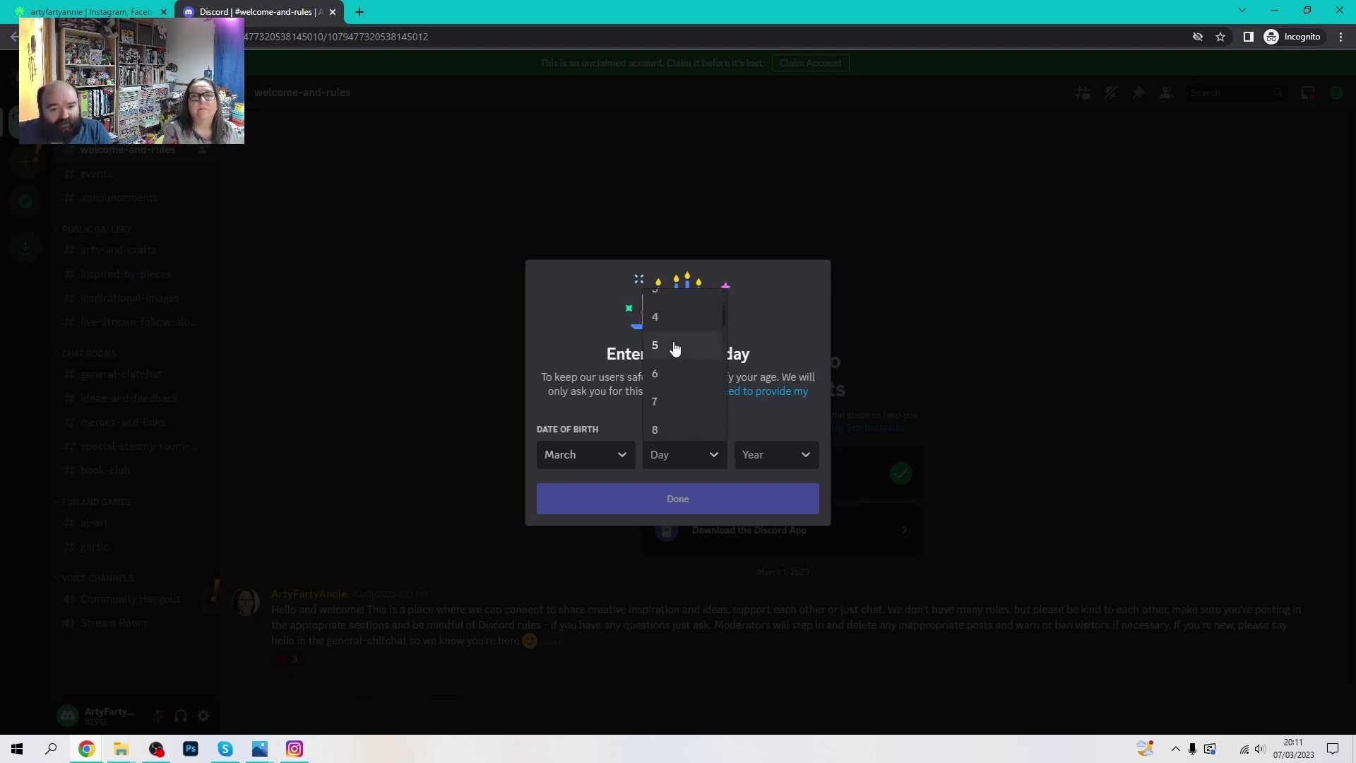
pyautogui.click(665, 400)
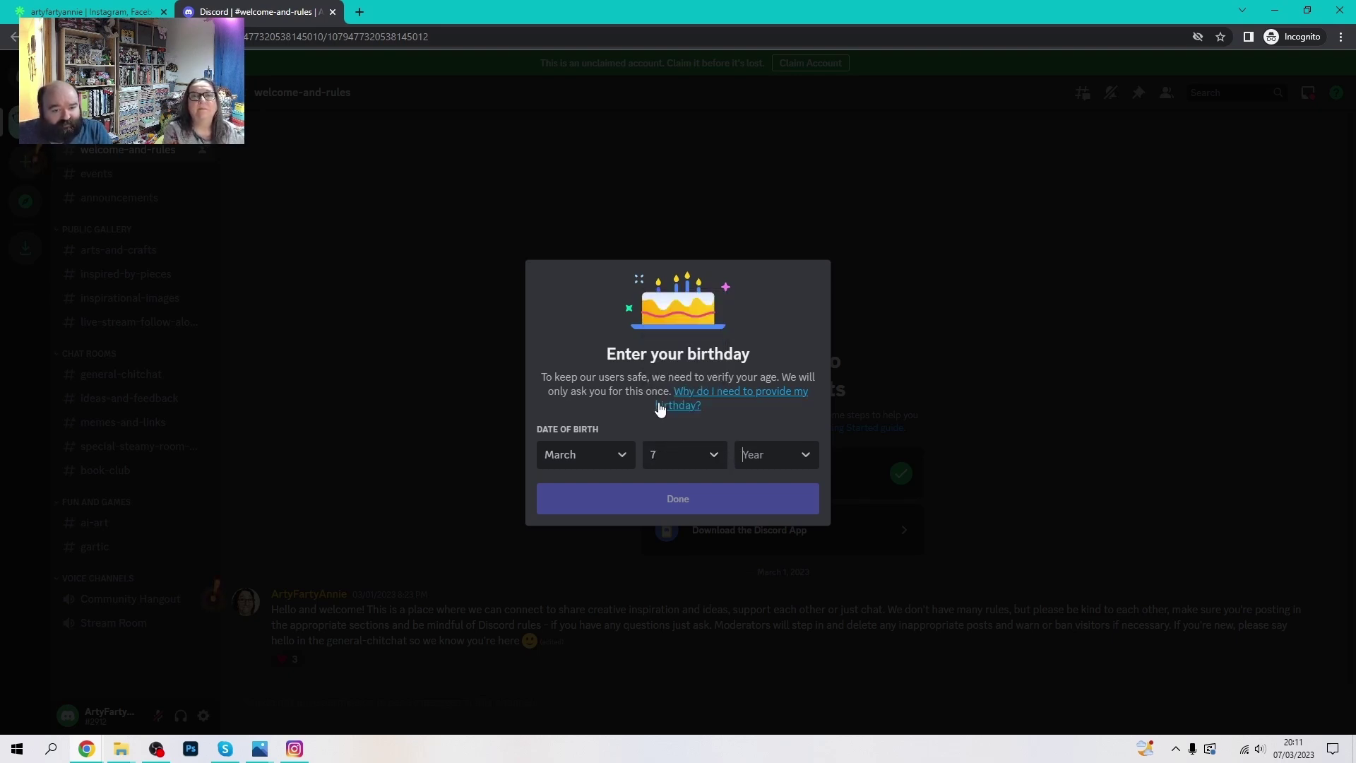
# Choose the birth year and submit the completed date of birth
pyautogui.click(807, 459)
pyautogui.scroll(-19, 775, 414)
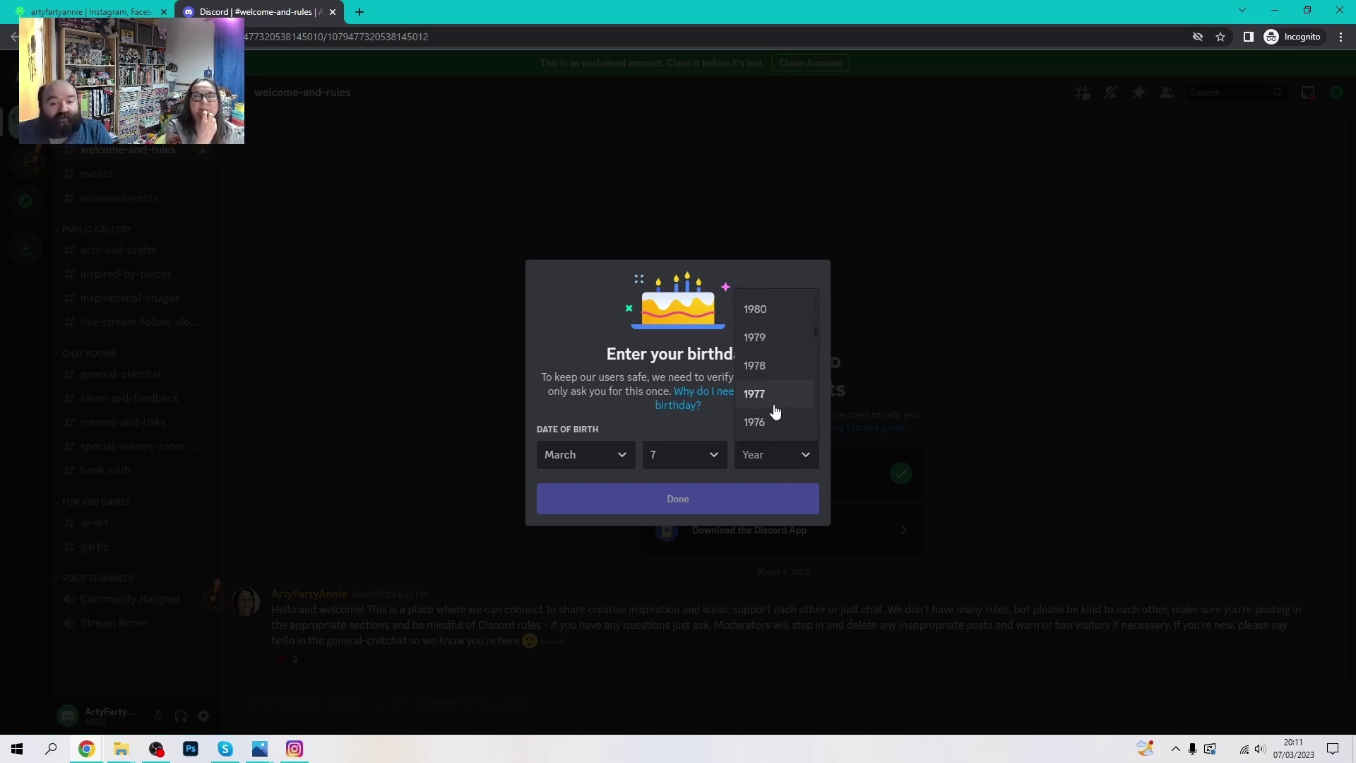
pyautogui.scroll(-18, 775, 412)
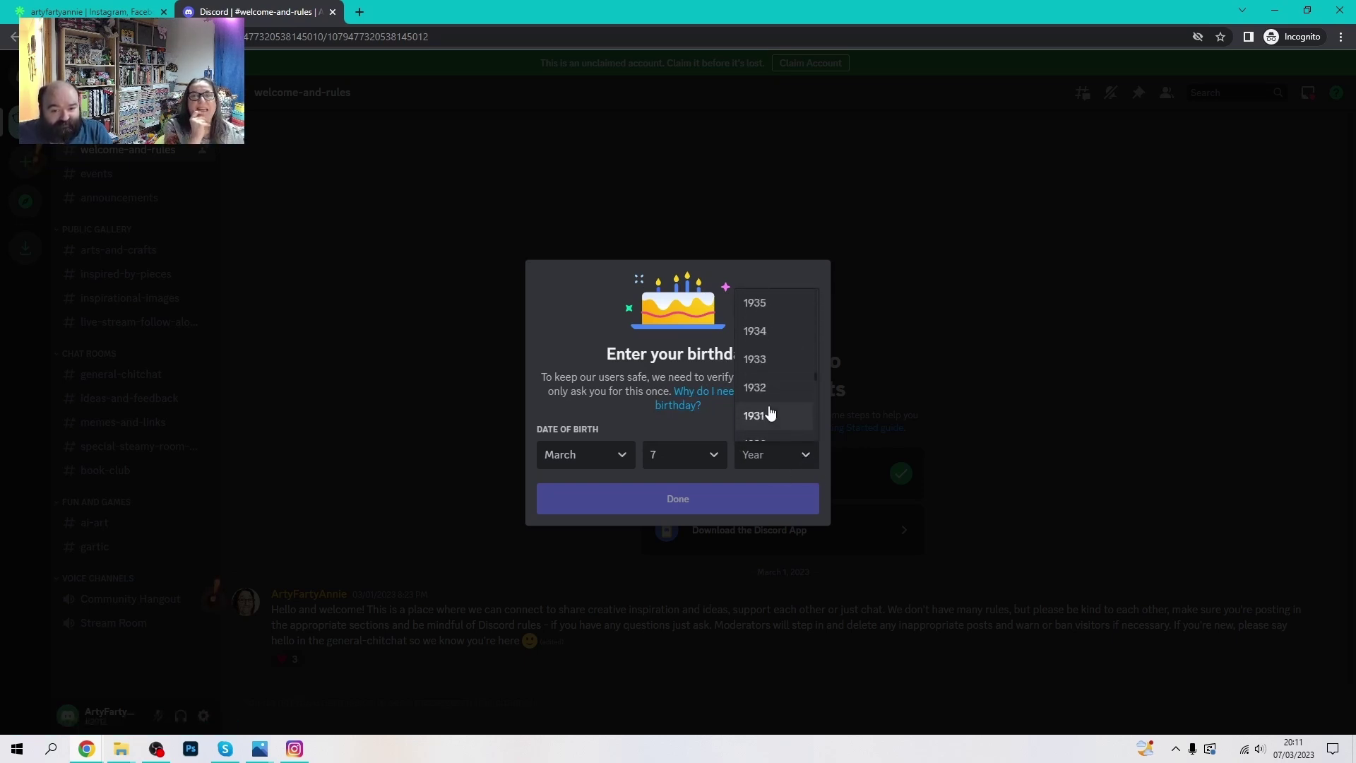
pyautogui.scroll(-10, 769, 412)
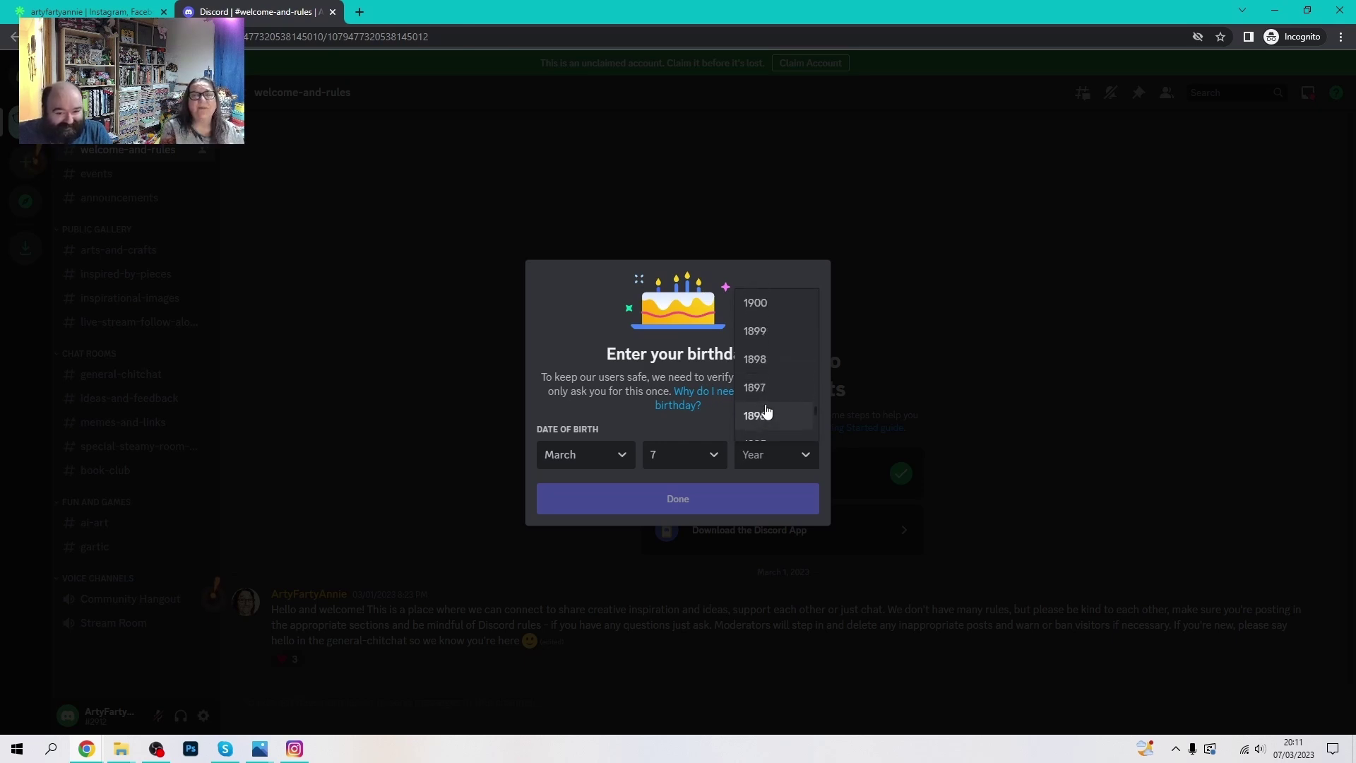
pyautogui.scroll(17, 767, 411)
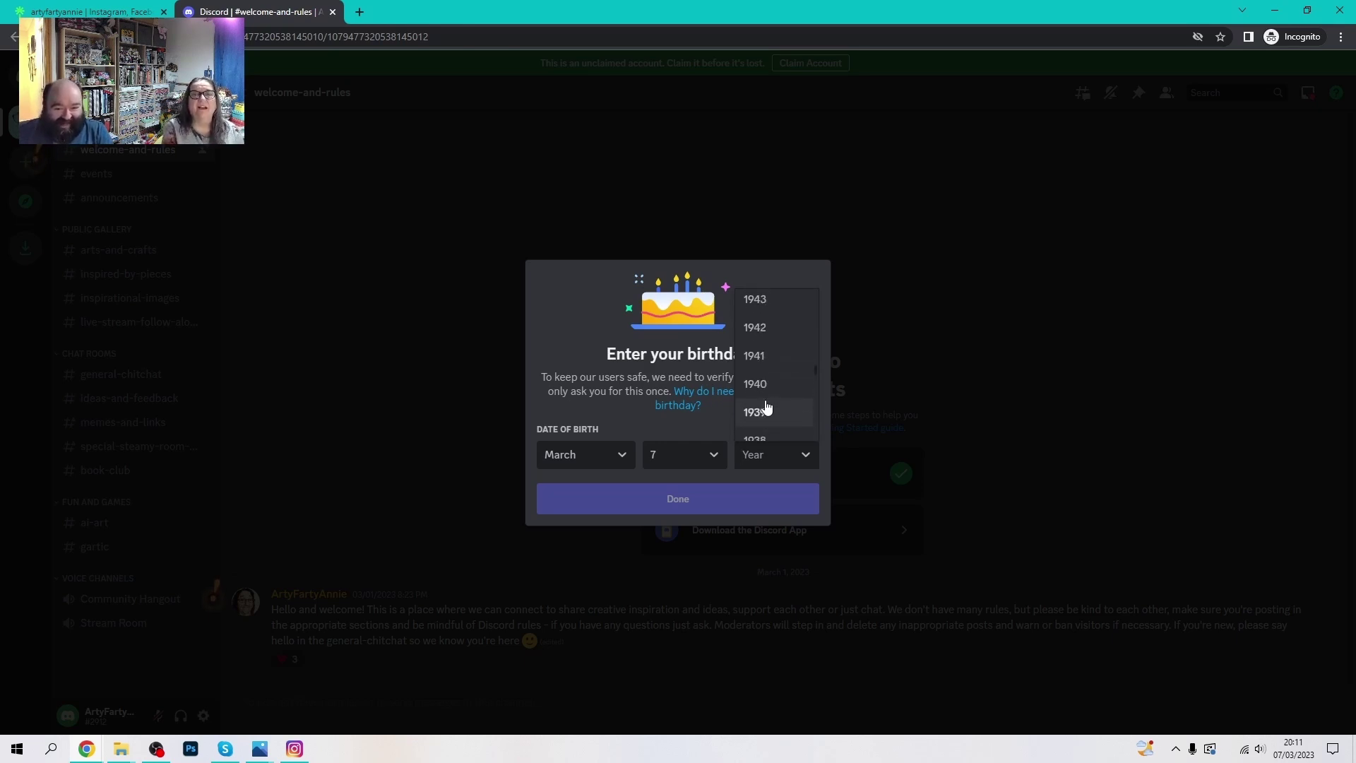
pyautogui.scroll(8, 767, 409)
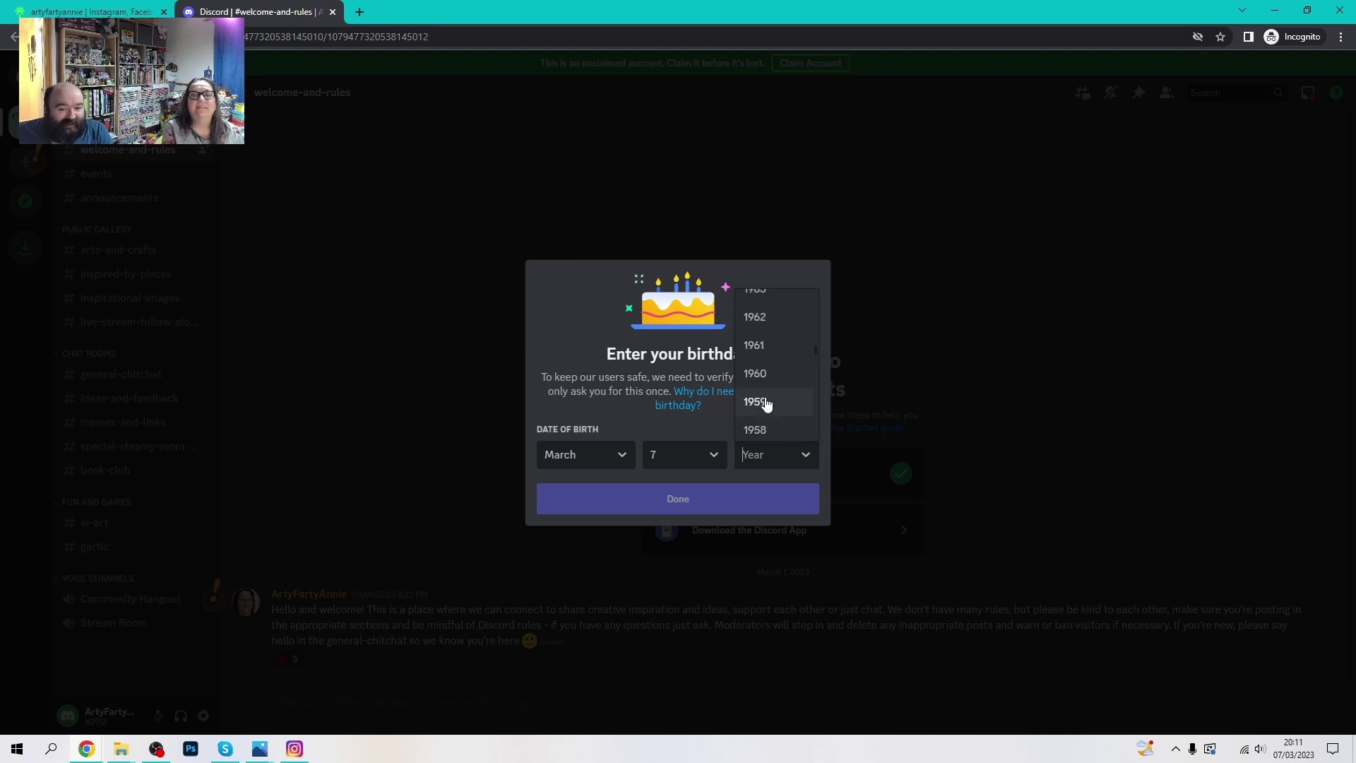
pyautogui.scroll(-1, 767, 407)
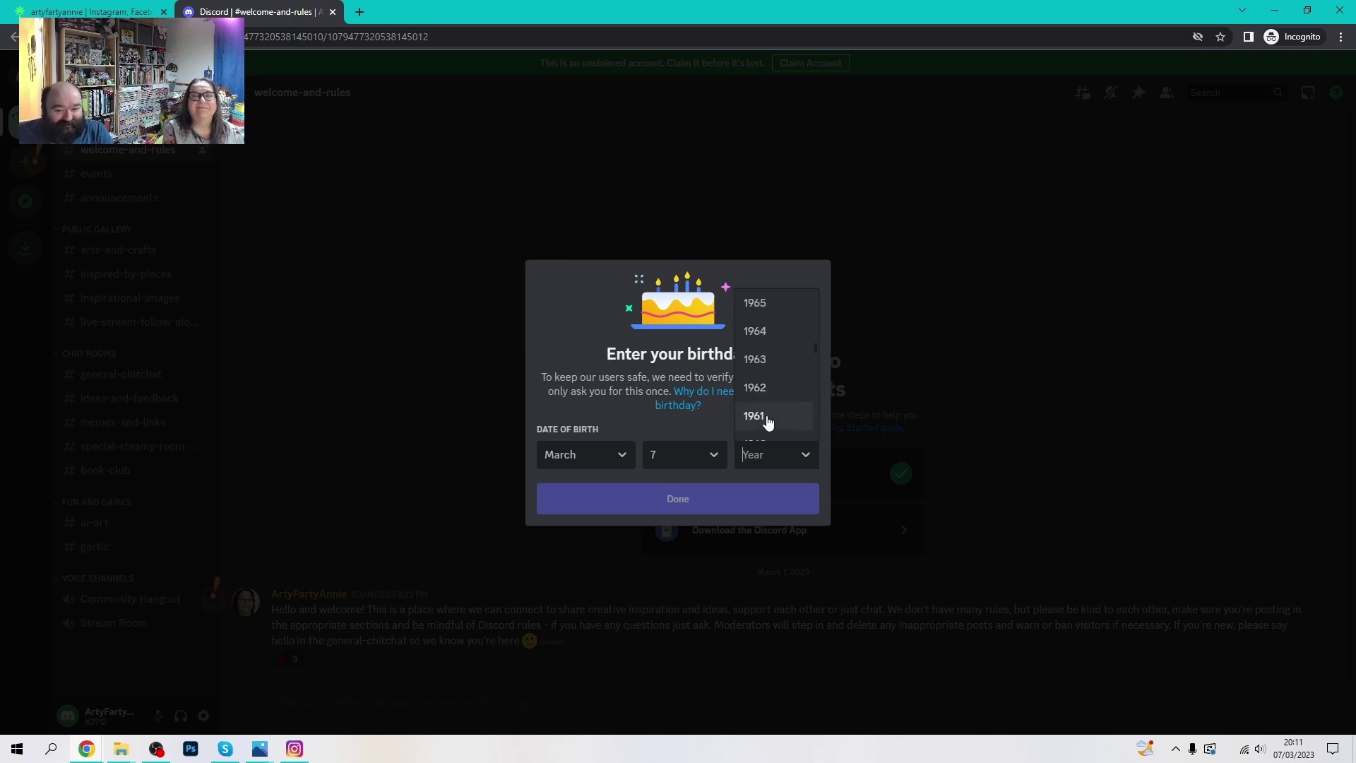
pyautogui.click(767, 417)
pyautogui.click(684, 501)
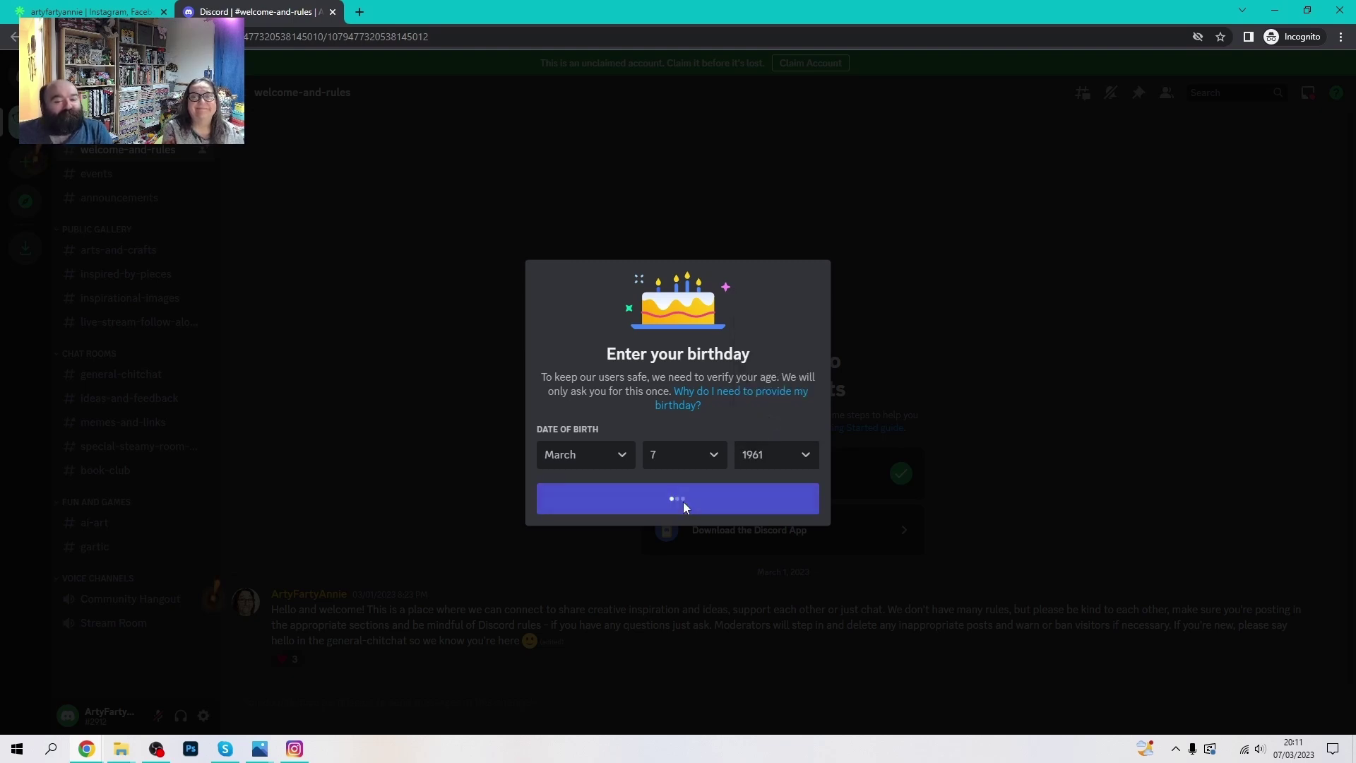
# Finish signing up by filling in the account's email address and password, and claim the account
pyautogui.click(622, 421)
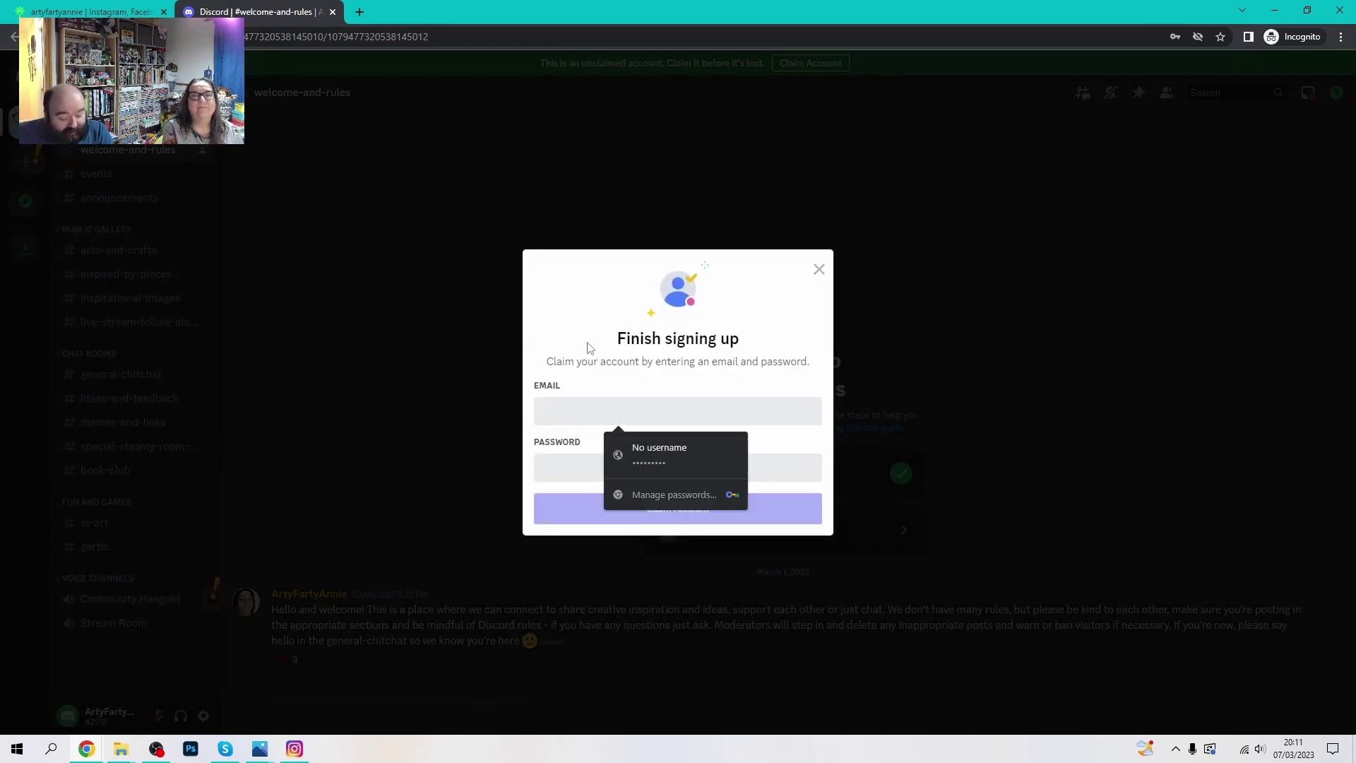
pyautogui.hotkey('ctrl', 'v')
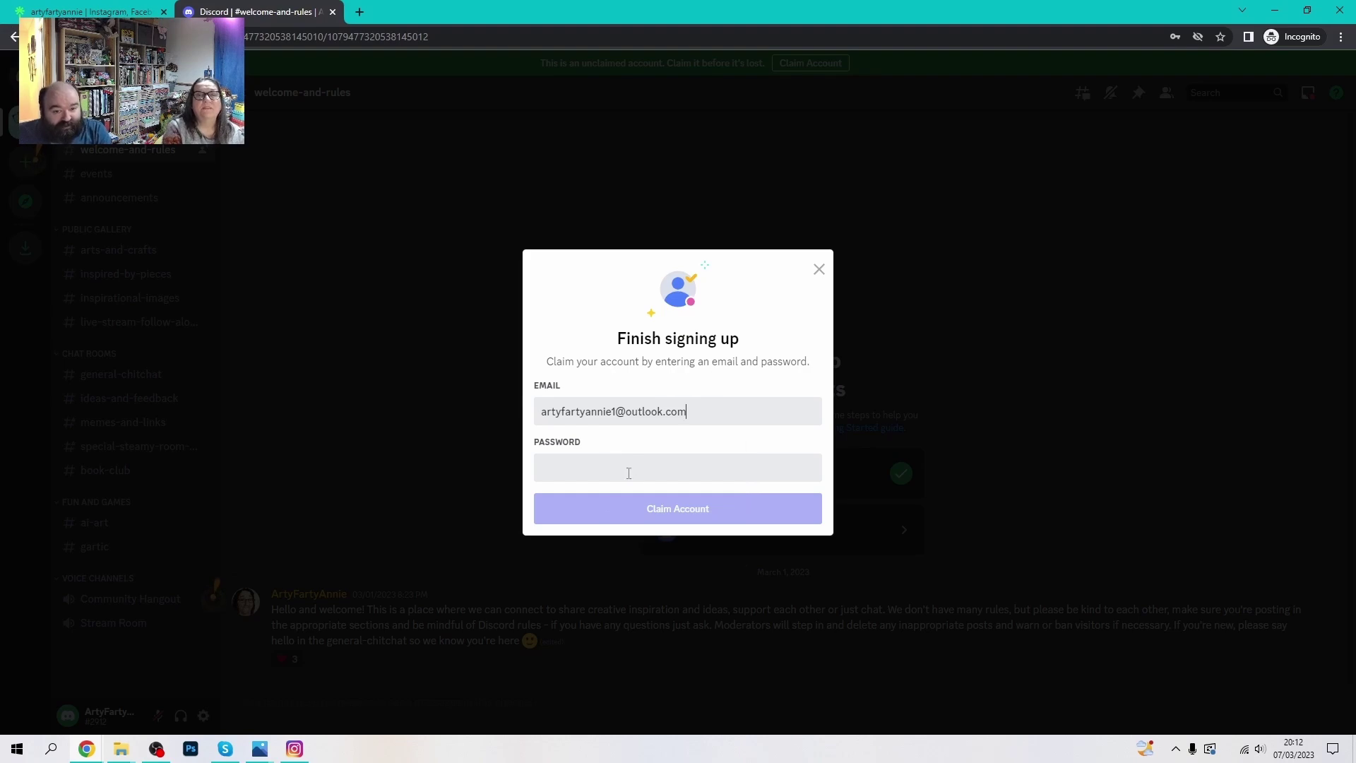
pyautogui.click(641, 472)
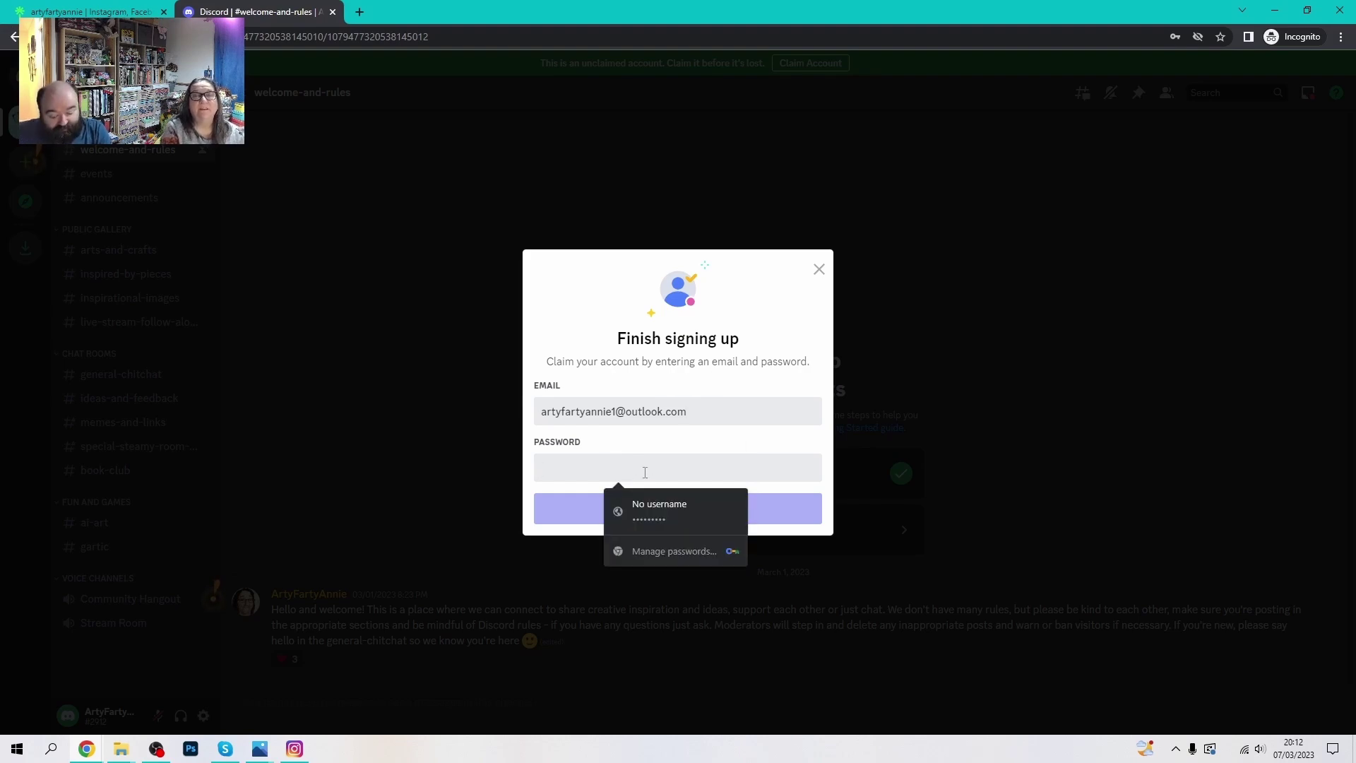
pyautogui.write('•••••••••')
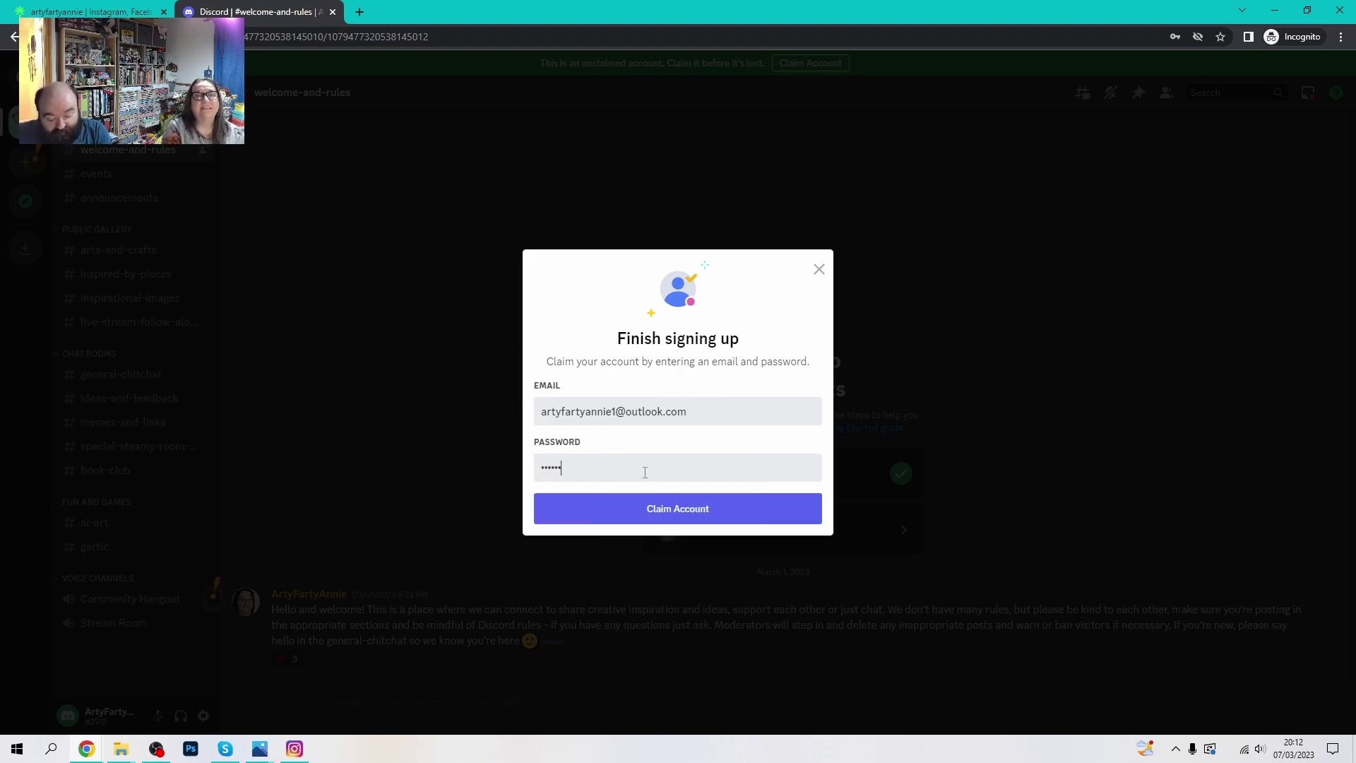
pyautogui.hotkey('ctrl', 'a')
pyautogui.press('BackSpace')
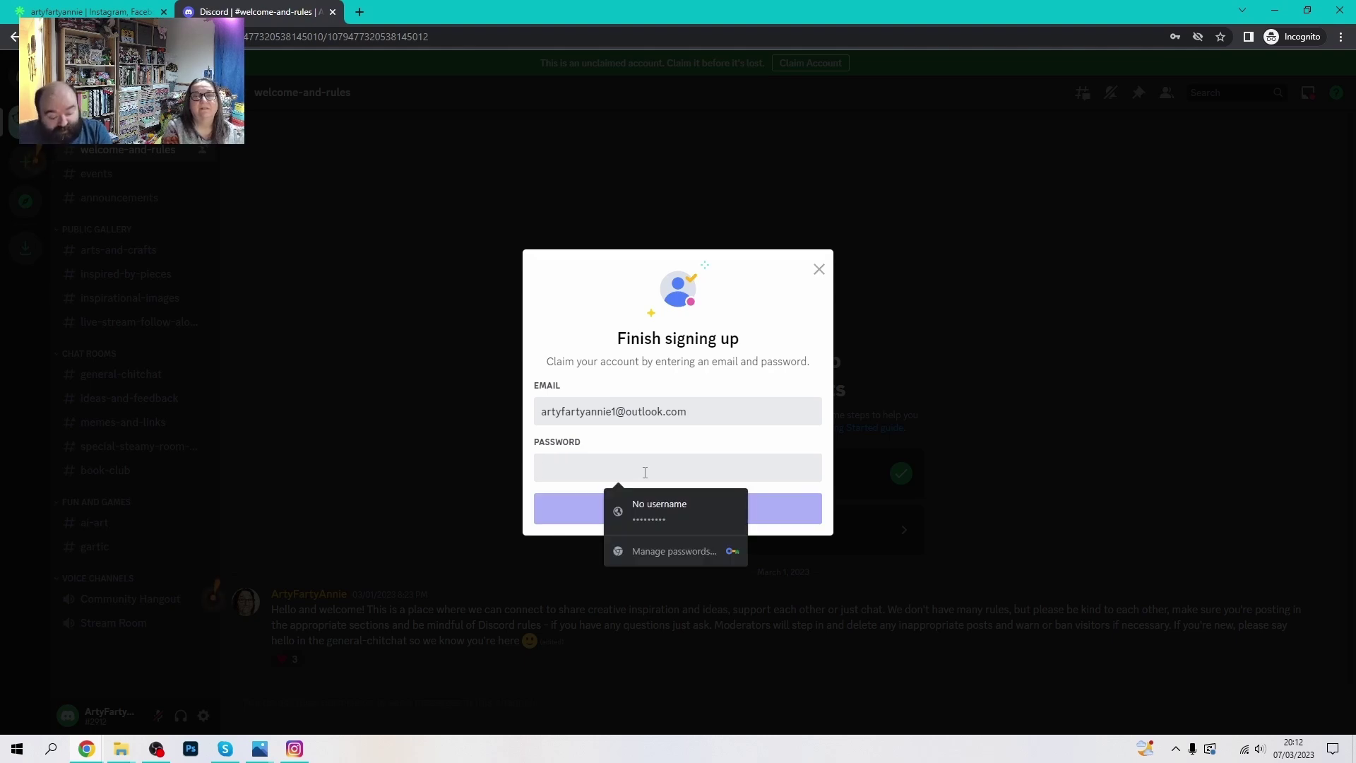
pyautogui.hotkey('ctrl', 'v')
pyautogui.click(703, 514)
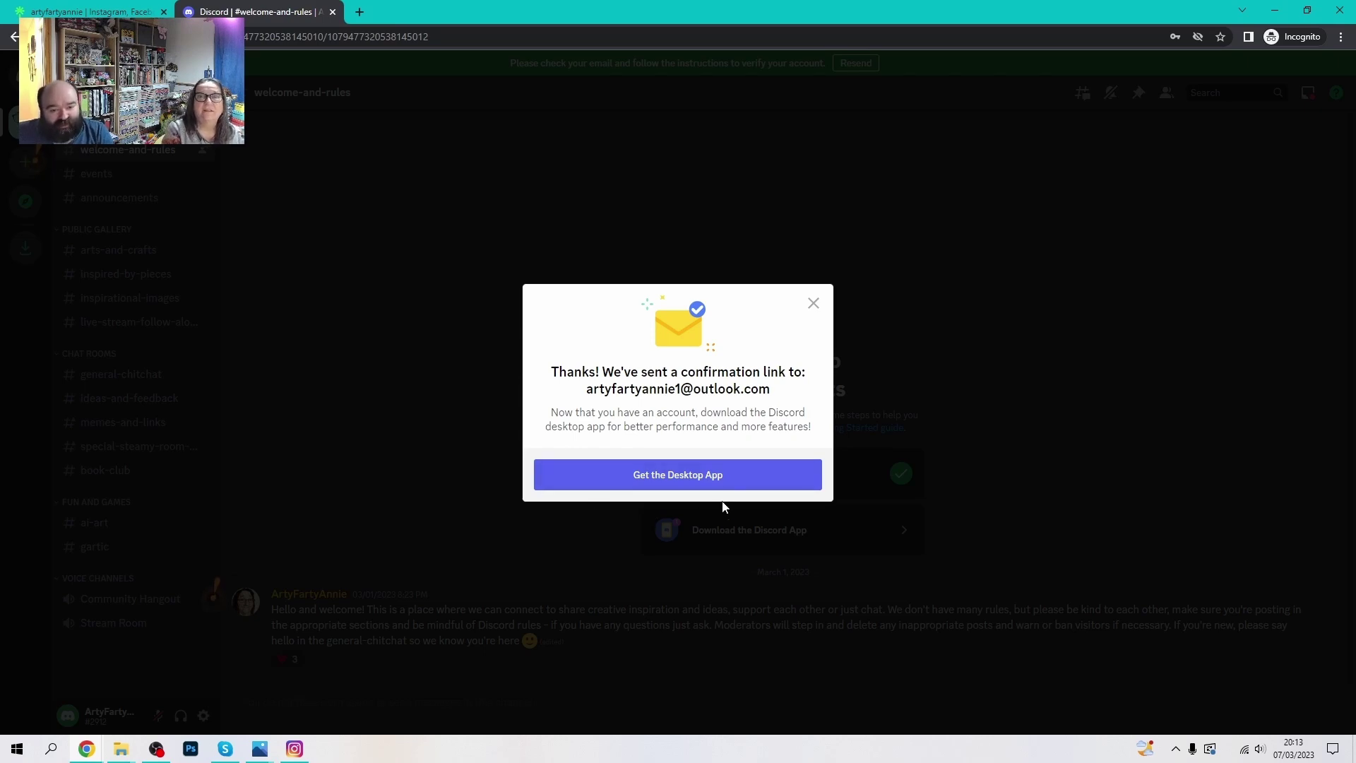
# Download the desktop app and run the DiscordSetup.exe installer
pyautogui.click(734, 482)
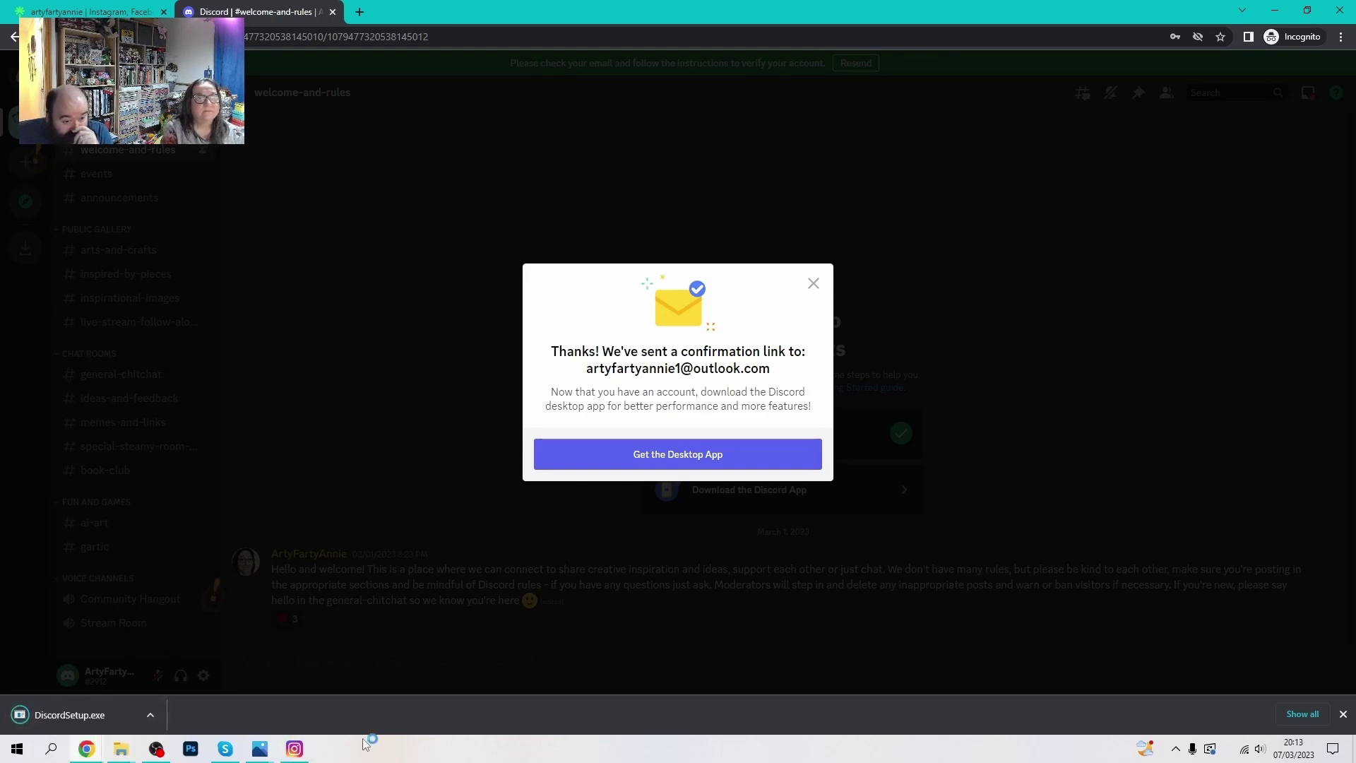
pyautogui.click(67, 726)
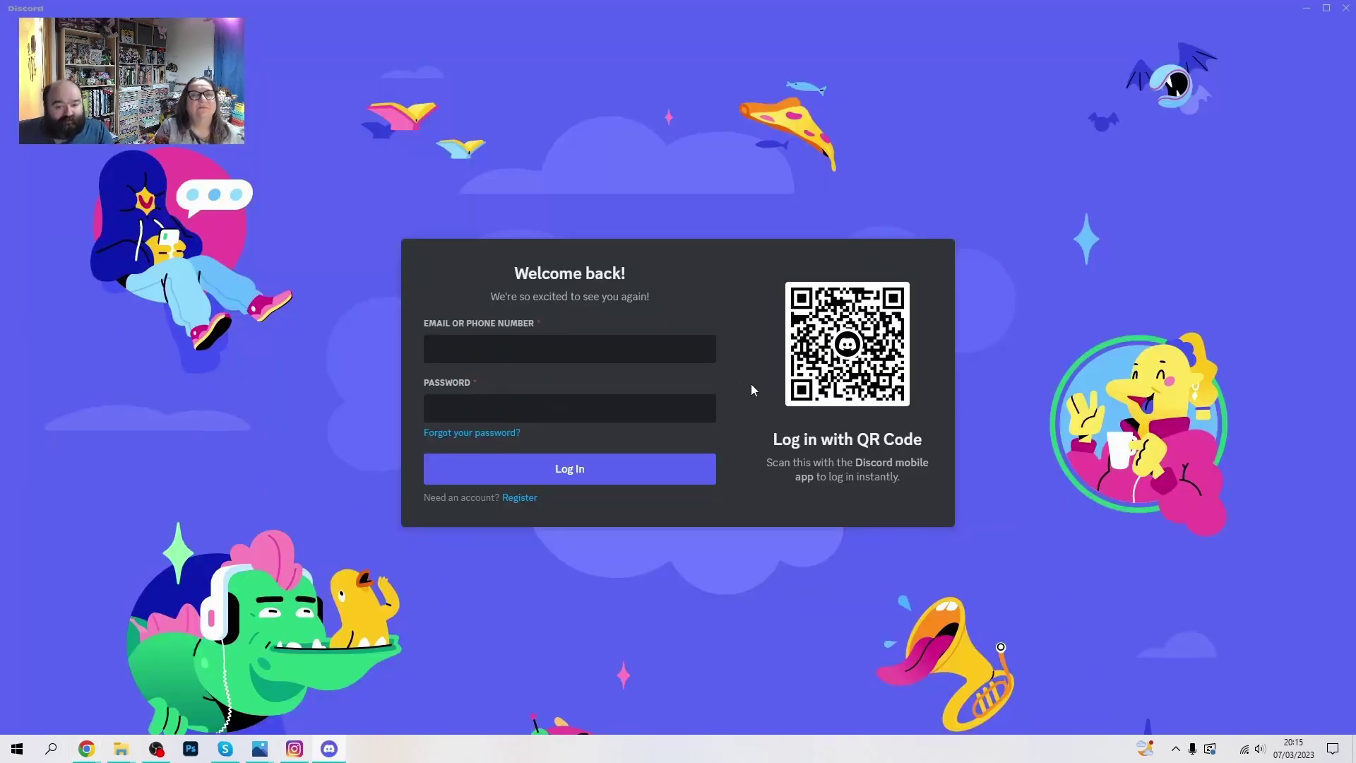
# Log in to the Discord desktop app with the new account's email address and password
pyautogui.click(478, 355)
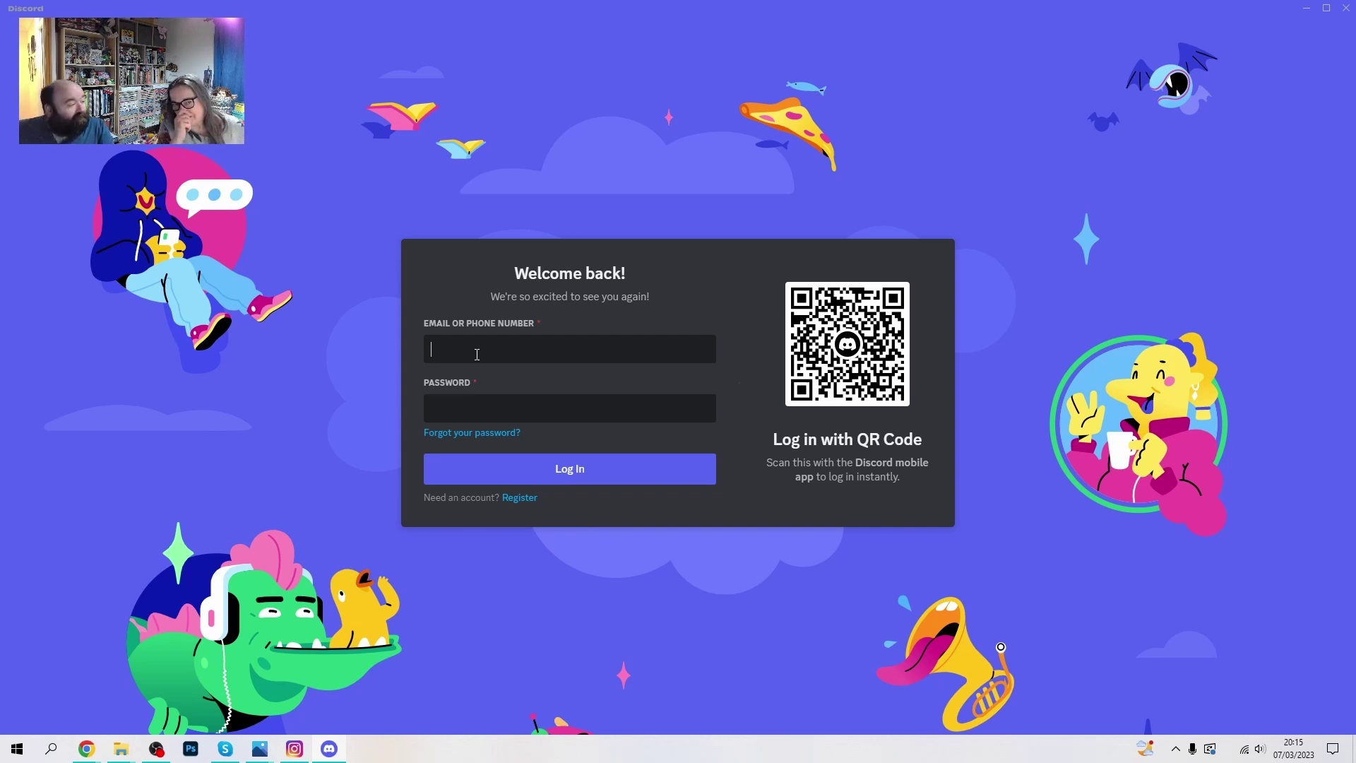
pyautogui.click(440, 349)
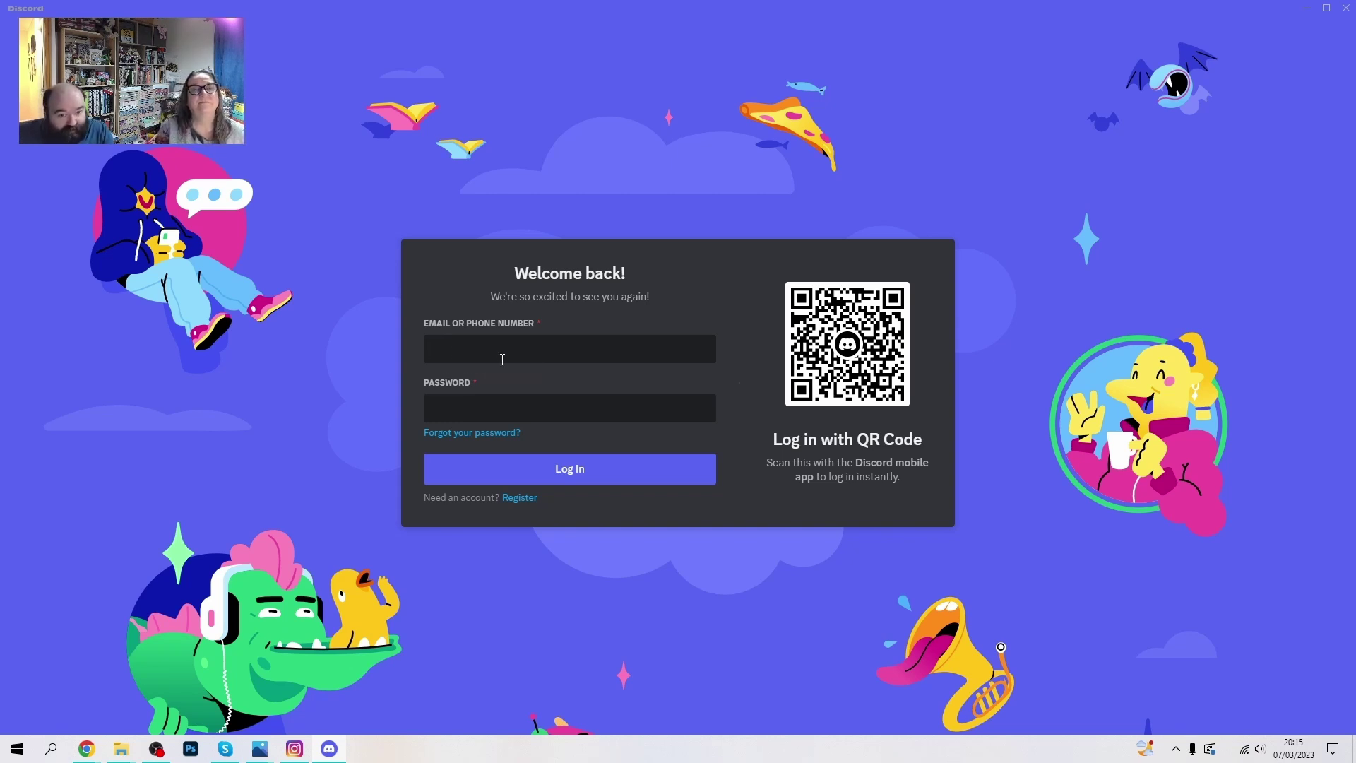
pyautogui.hotkey('ctrl', 'v')
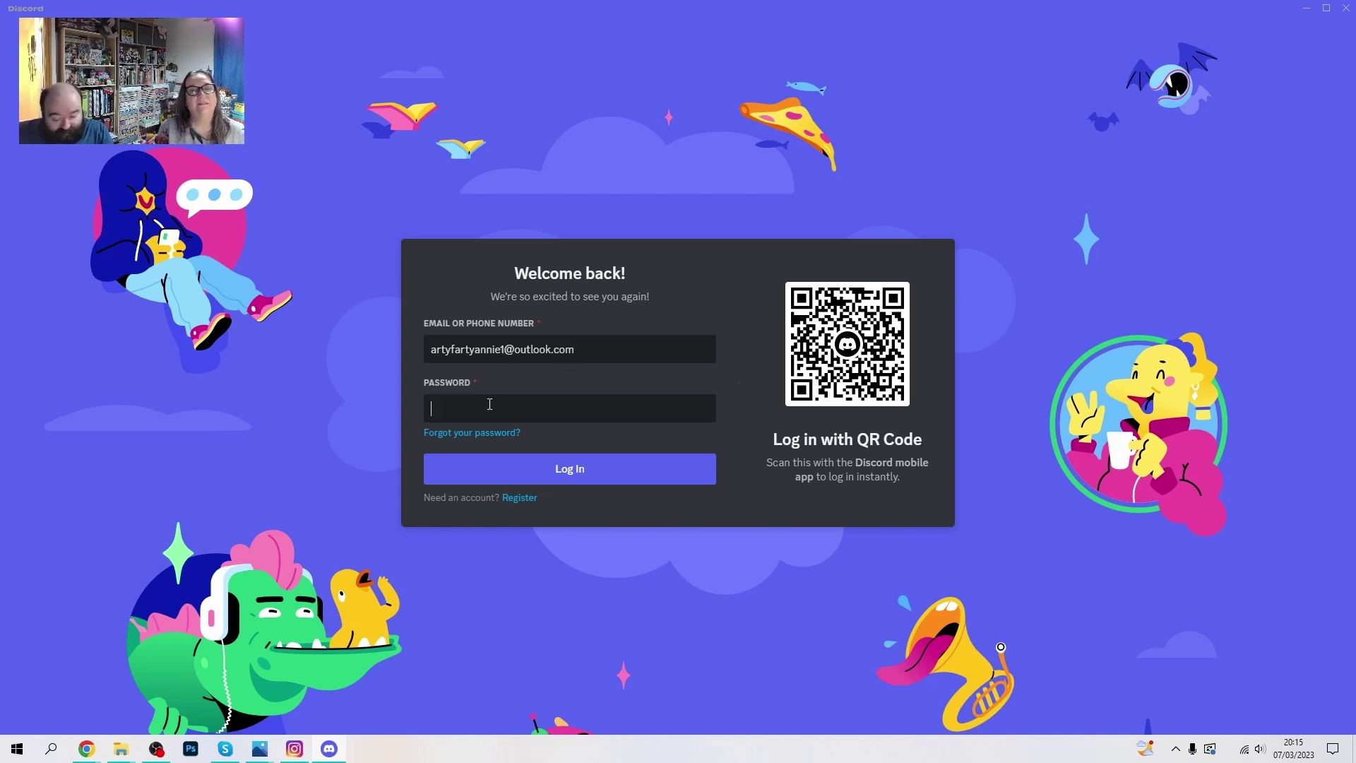
pyautogui.write('••••••••••')
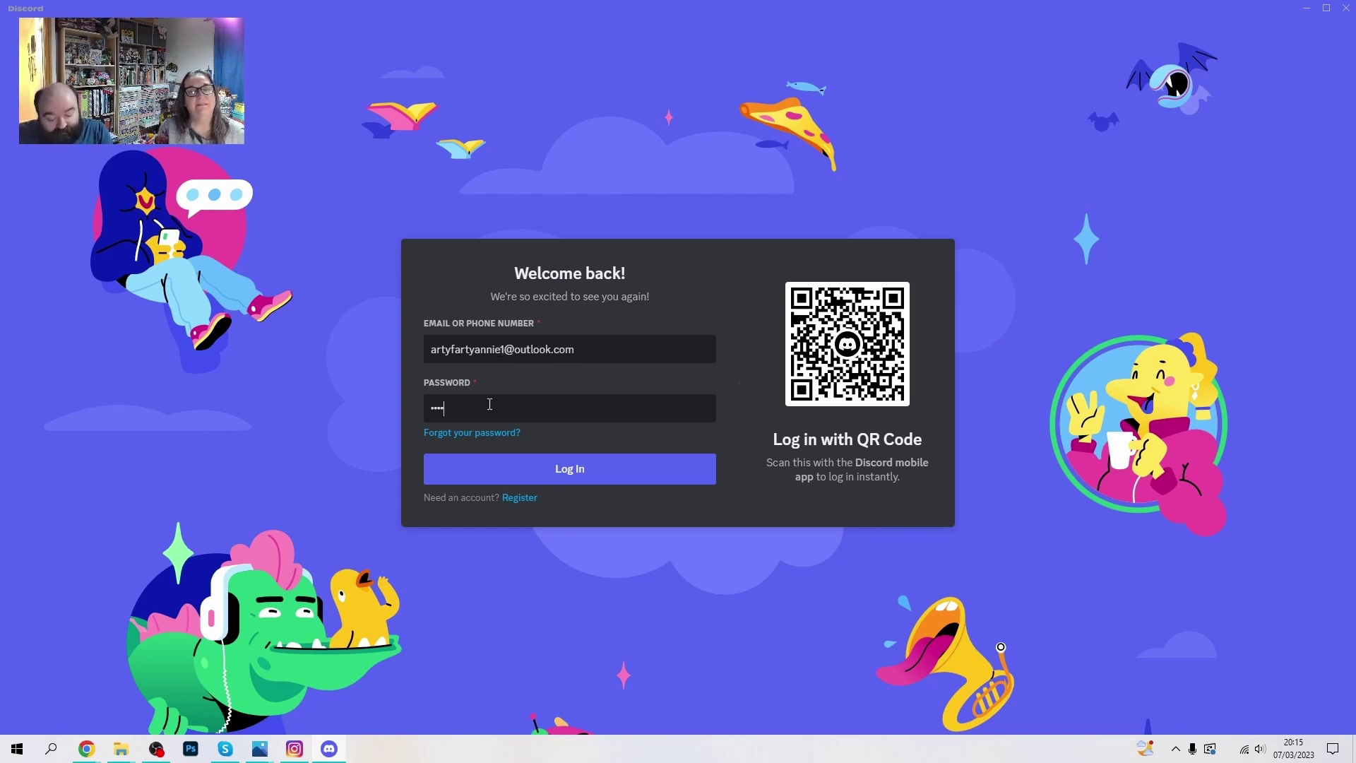
pyautogui.write('••••••••')
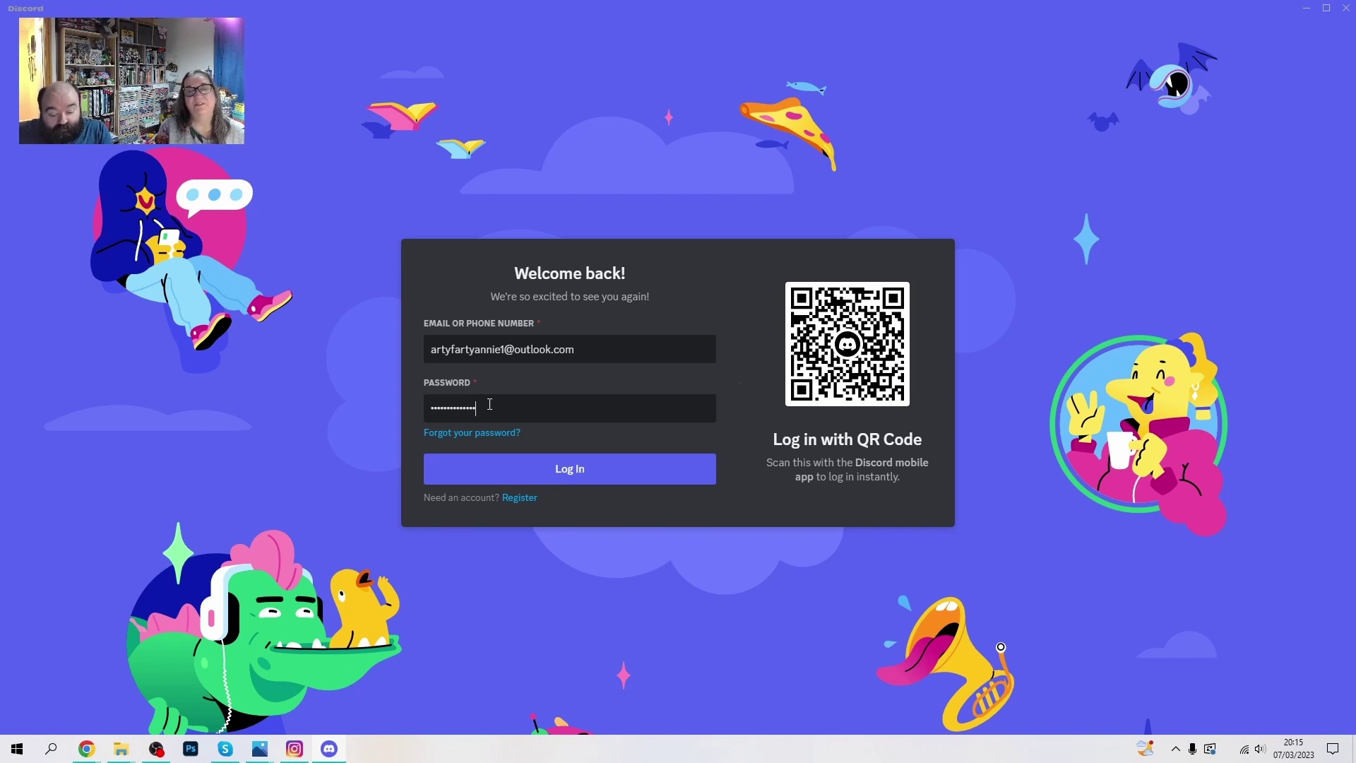
pyautogui.click(568, 473)
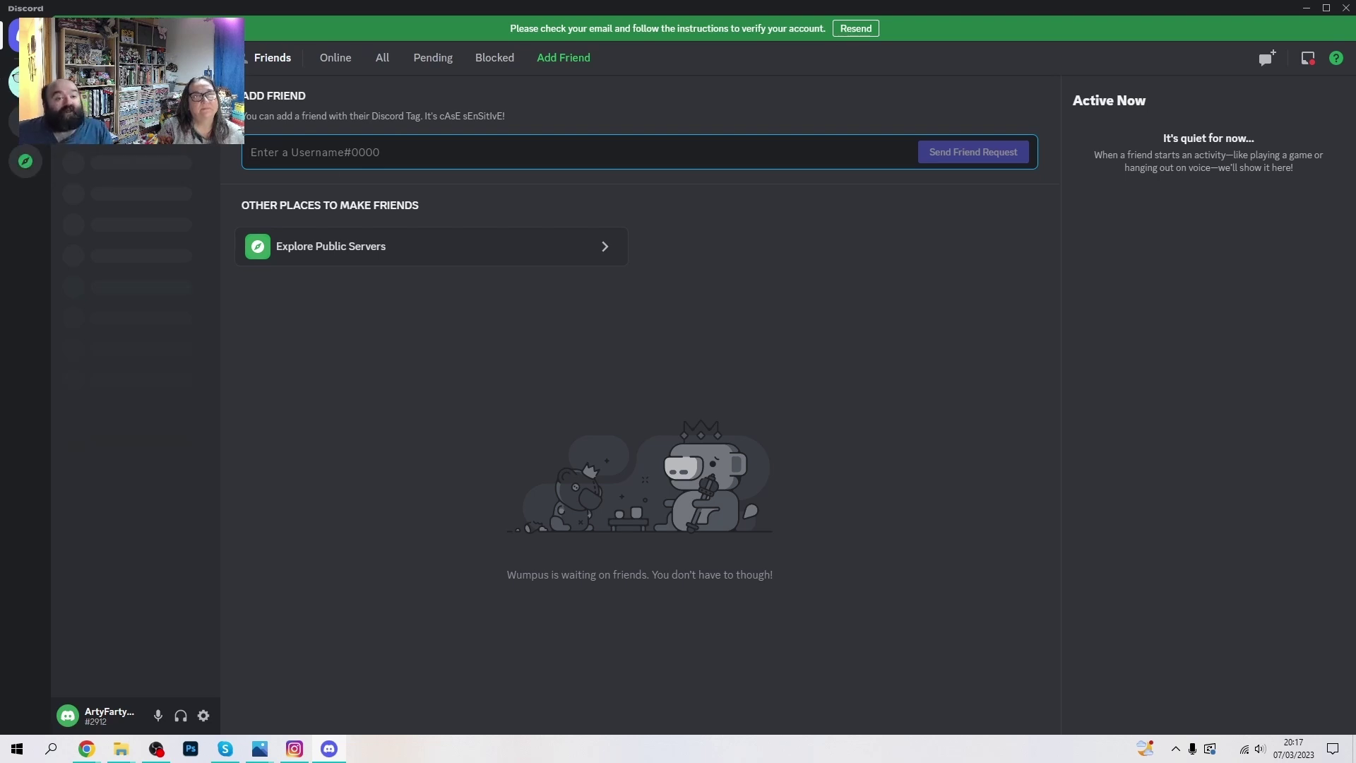
# Open the Arty Fartists server's general-chitchat channel and send a wave reply to the test account's arrival notice
pyautogui.click(25, 81)
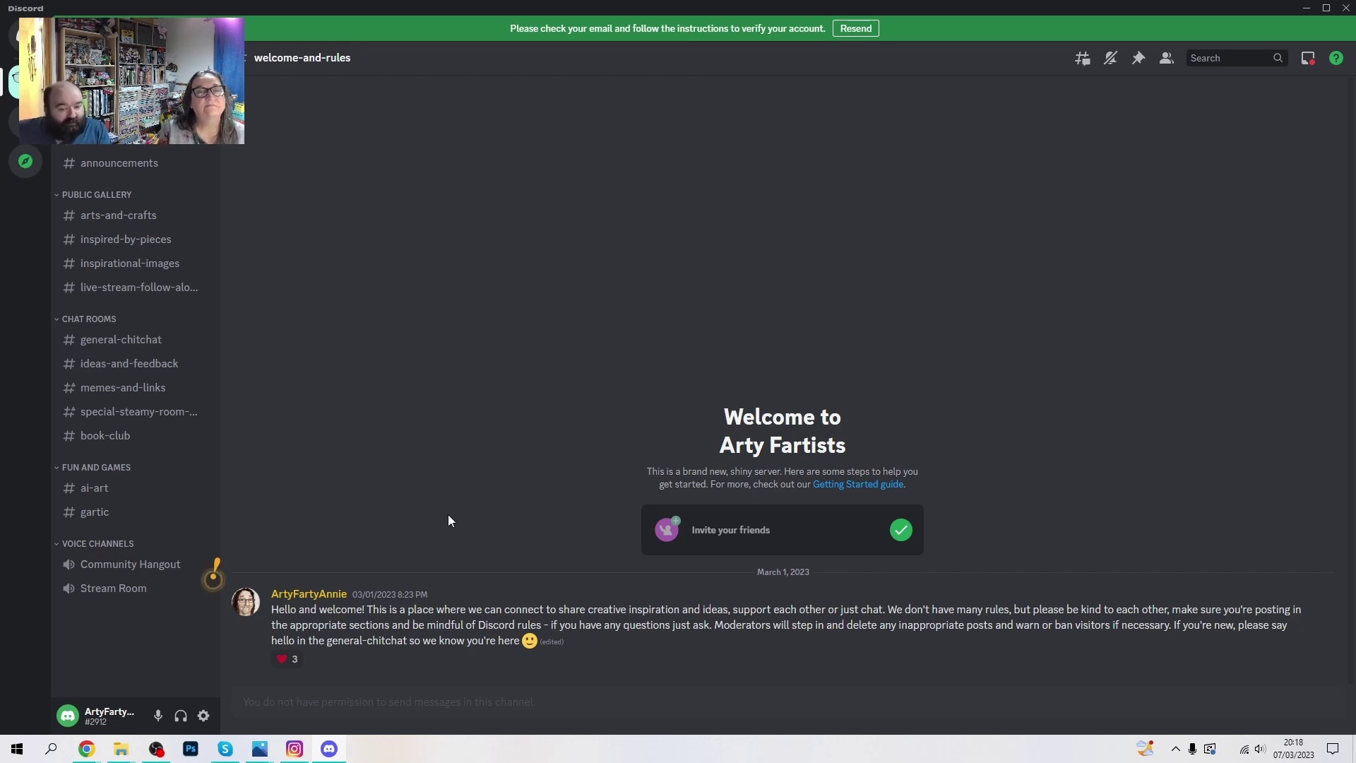
pyautogui.click(126, 349)
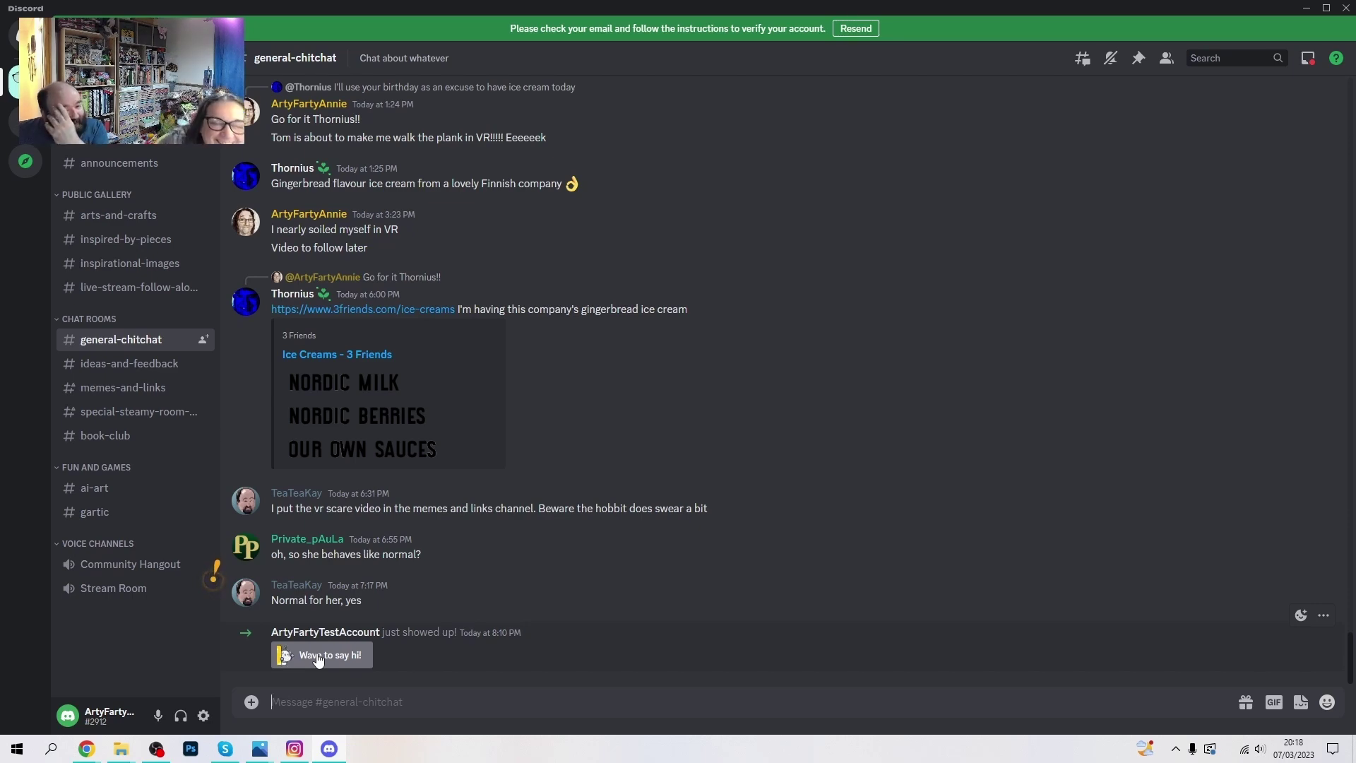
pyautogui.scroll(8, 545, 371)
pyautogui.scroll(-8, 540, 384)
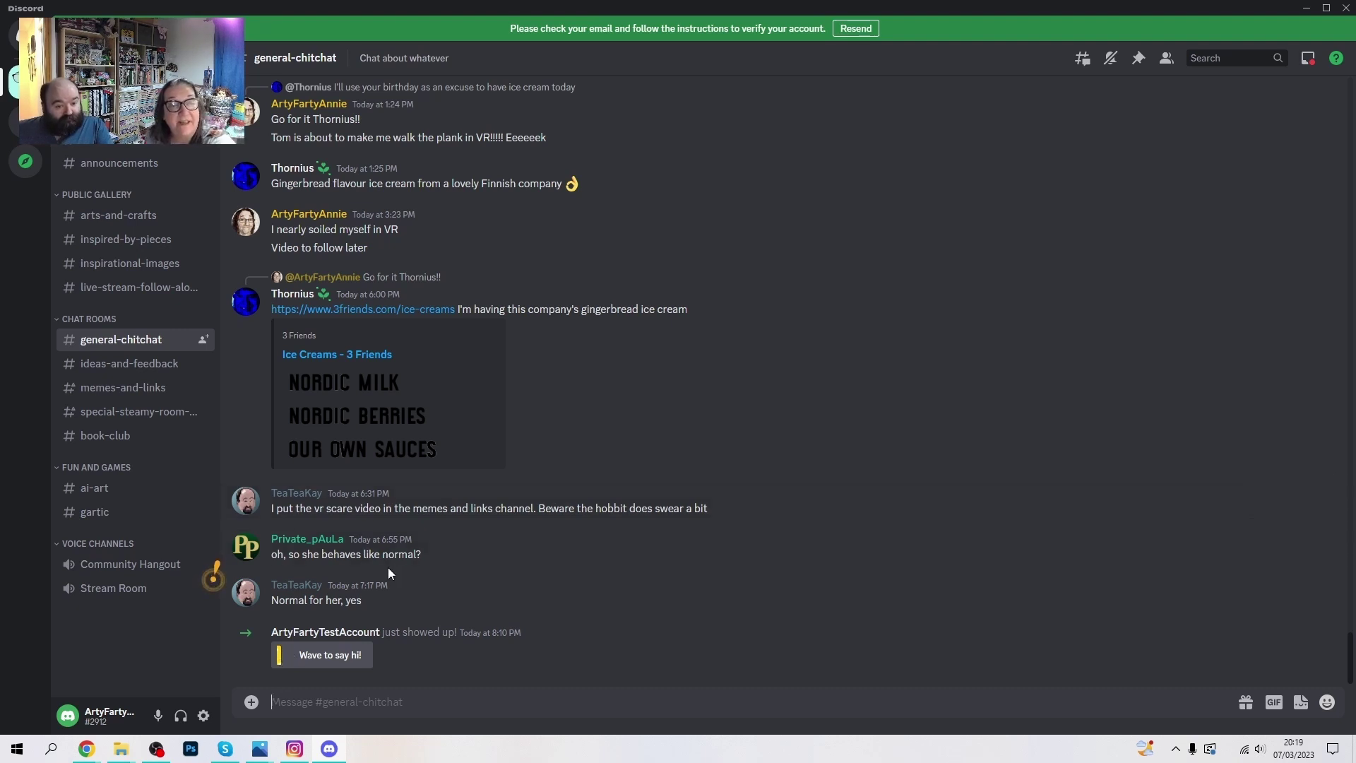
pyautogui.click(318, 662)
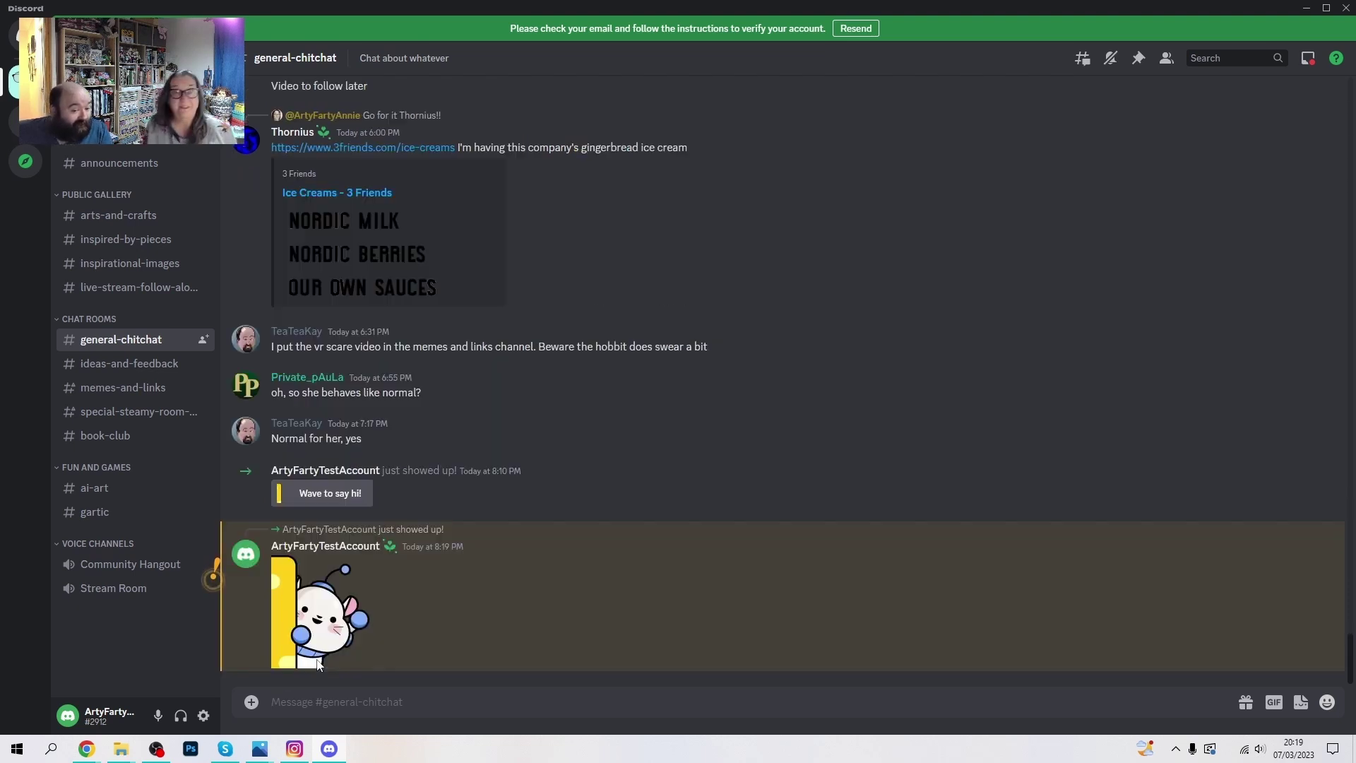